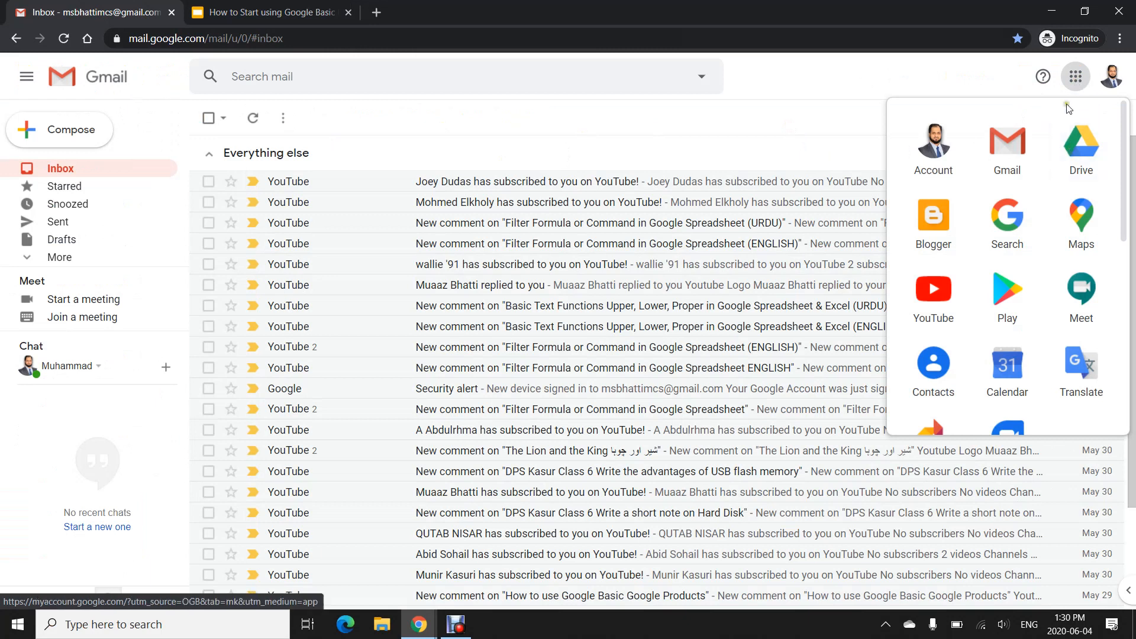
Open Google Drive and create a folder named First Google Drive Folder in My Drive.
left_click(1082, 141)
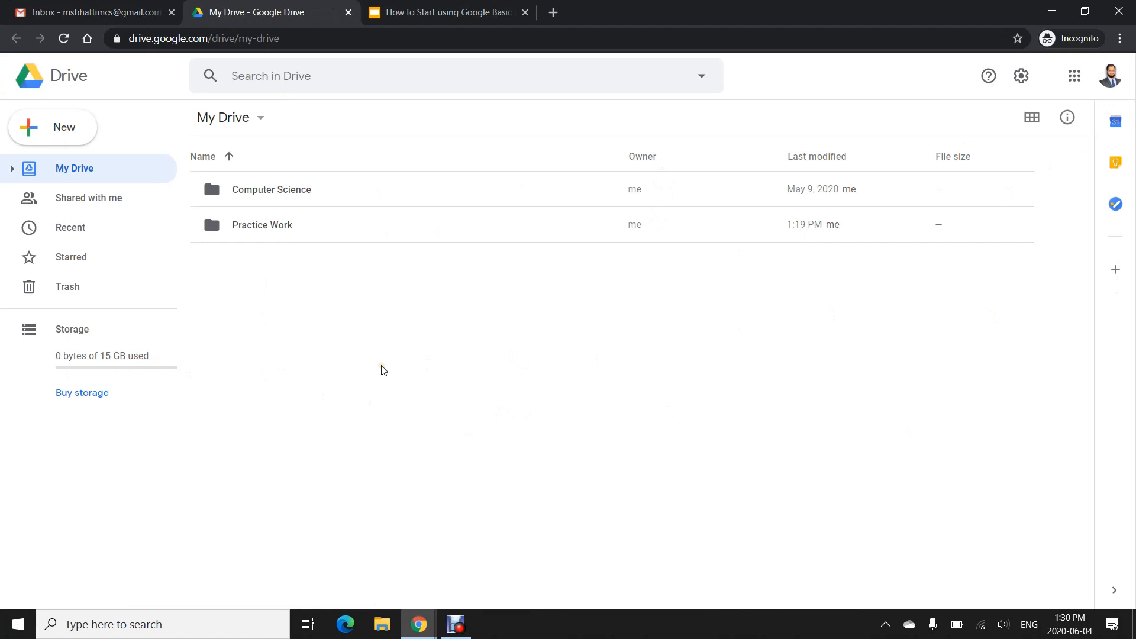
left_click(56, 127)
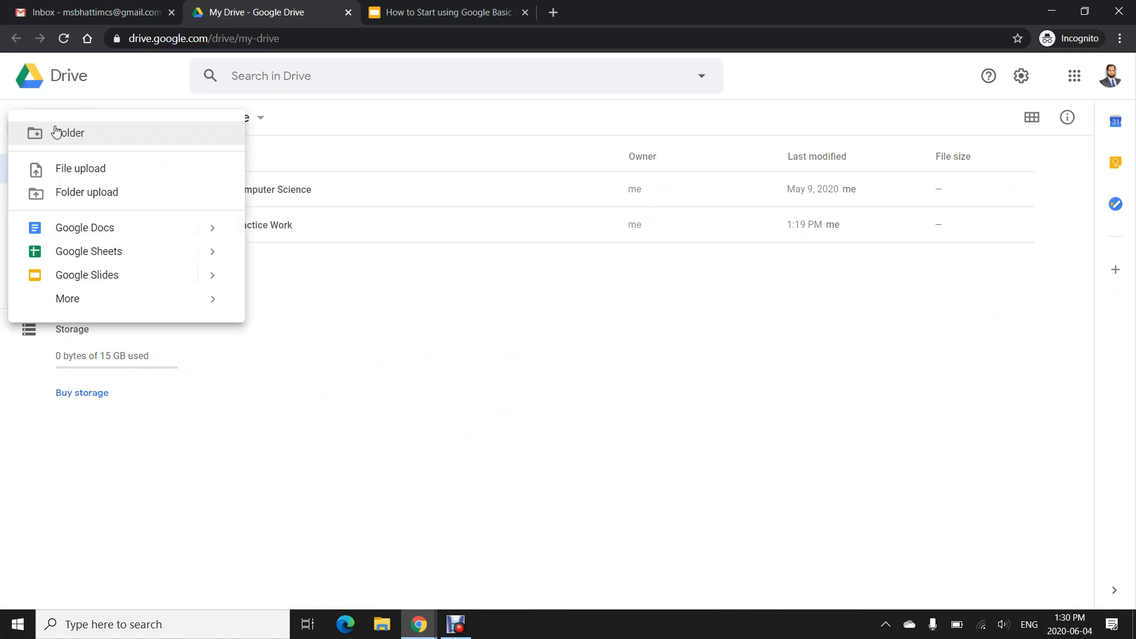
left_click(71, 135)
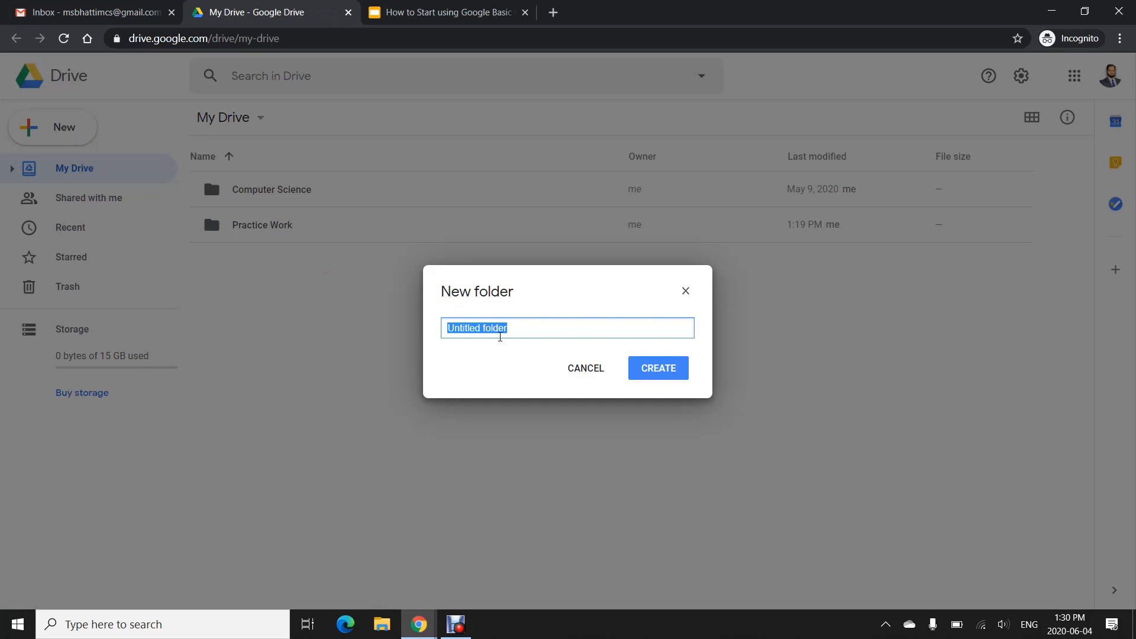
type("Fir")
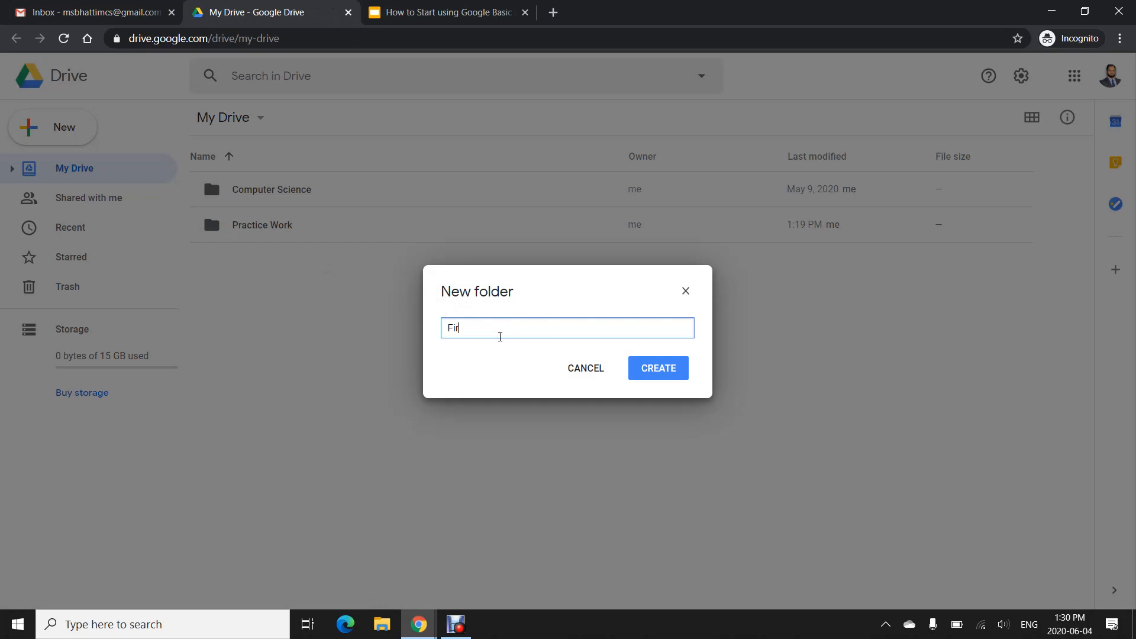
type("st Google Drive Folder")
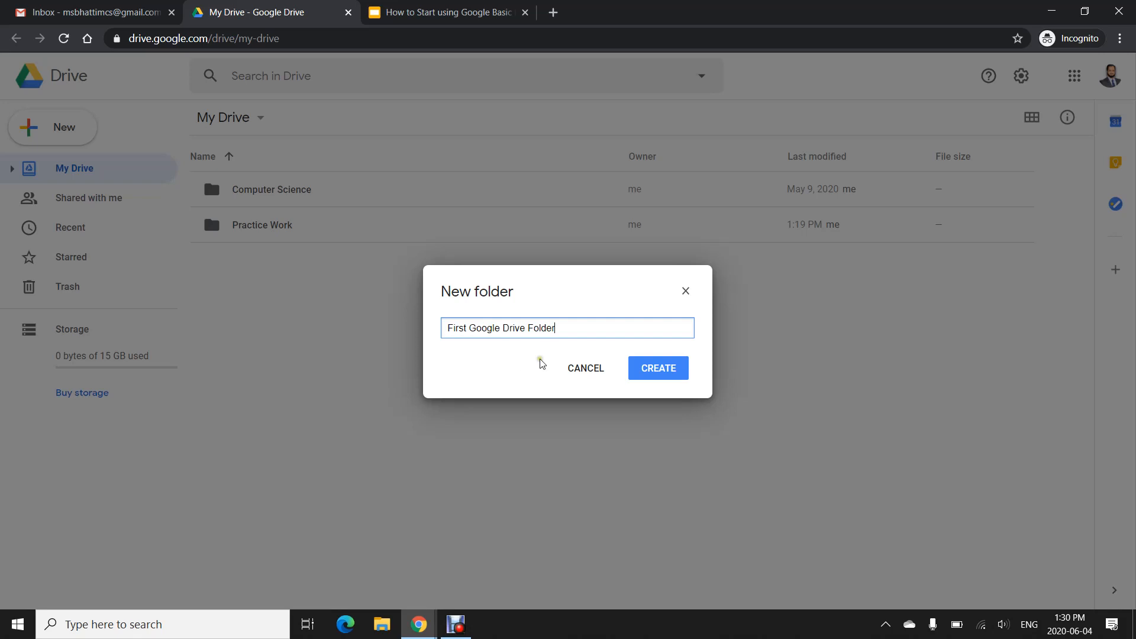
left_click(676, 371)
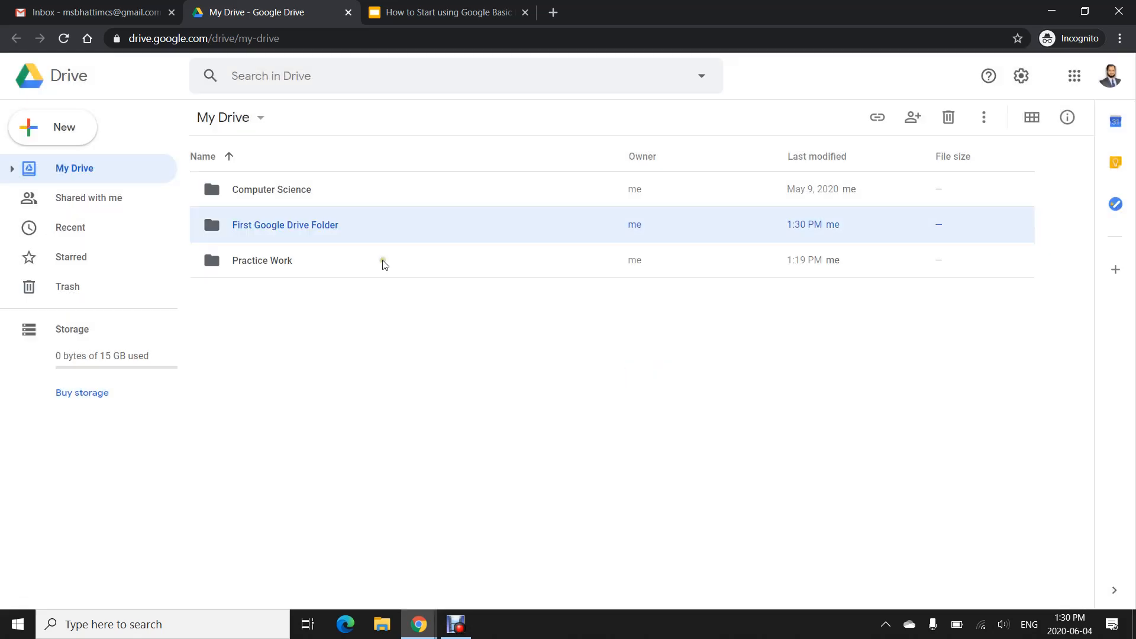
Create a blank Google Docs document inside the First Google Drive Folder.
double_click(287, 232)
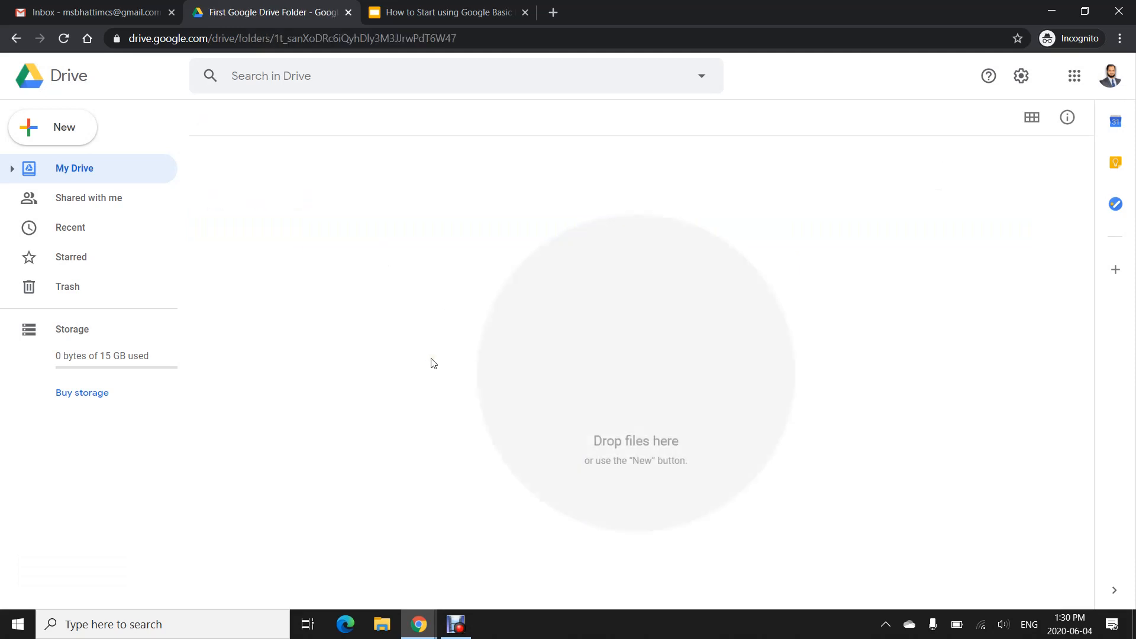
left_click(45, 126)
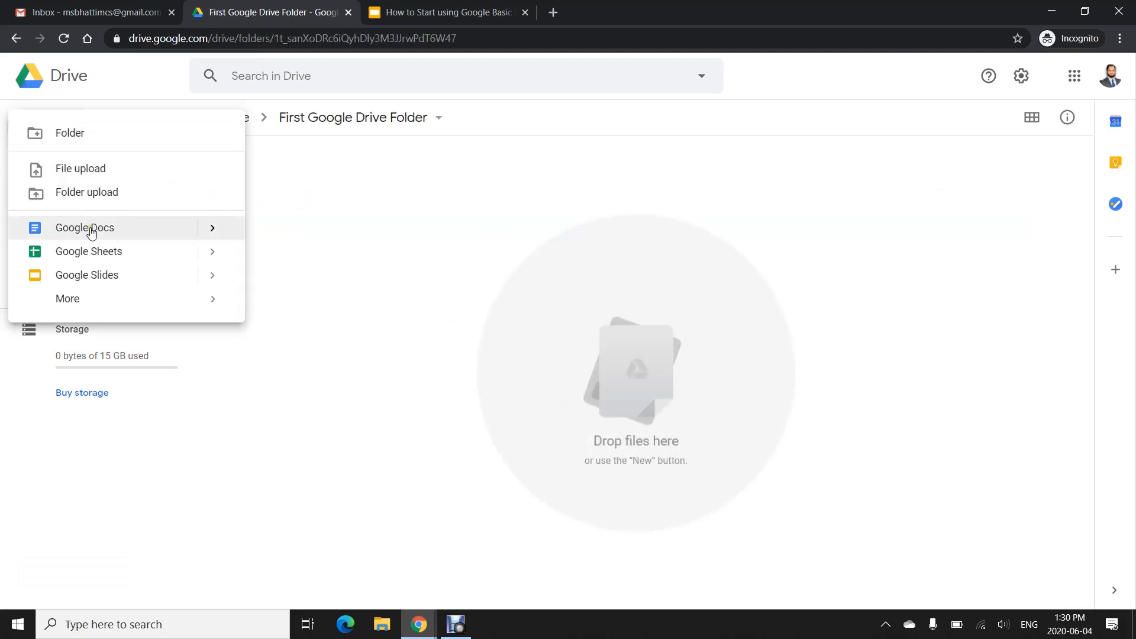
left_click(90, 230)
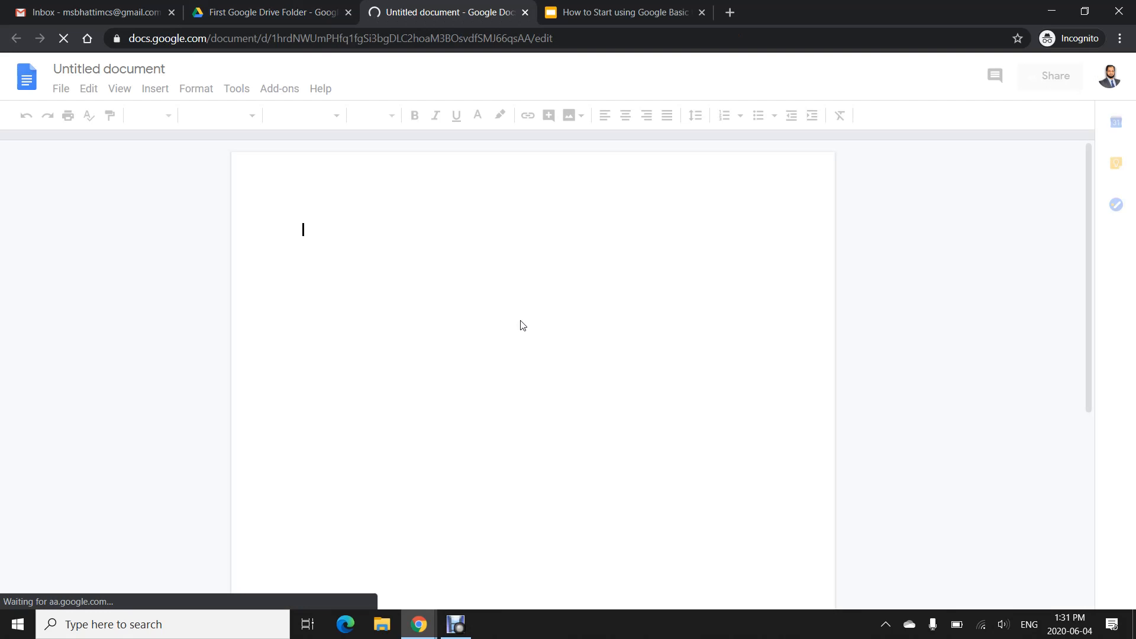
Write the heading "My First Google Document" and start a new line below it.
type("My ")
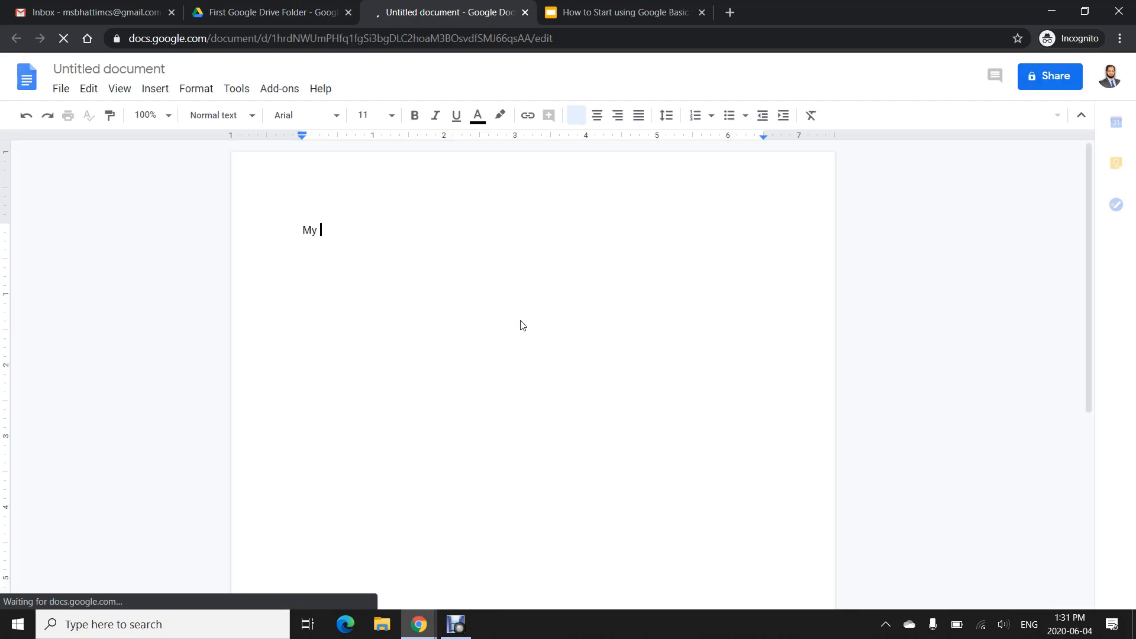
type("First Google Document")
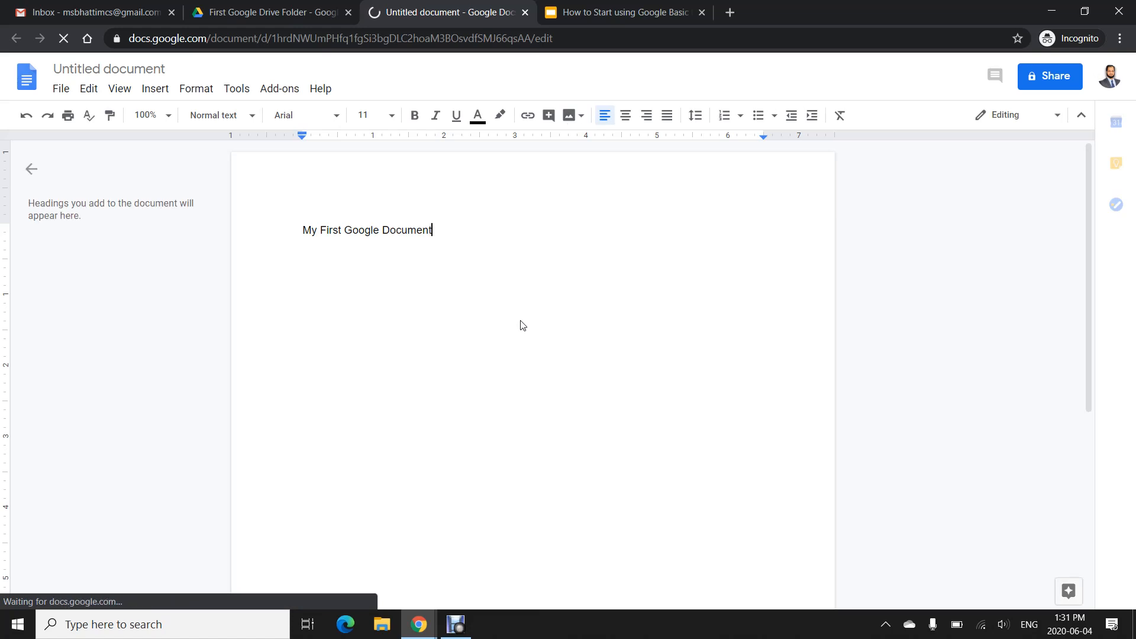
key("Return")
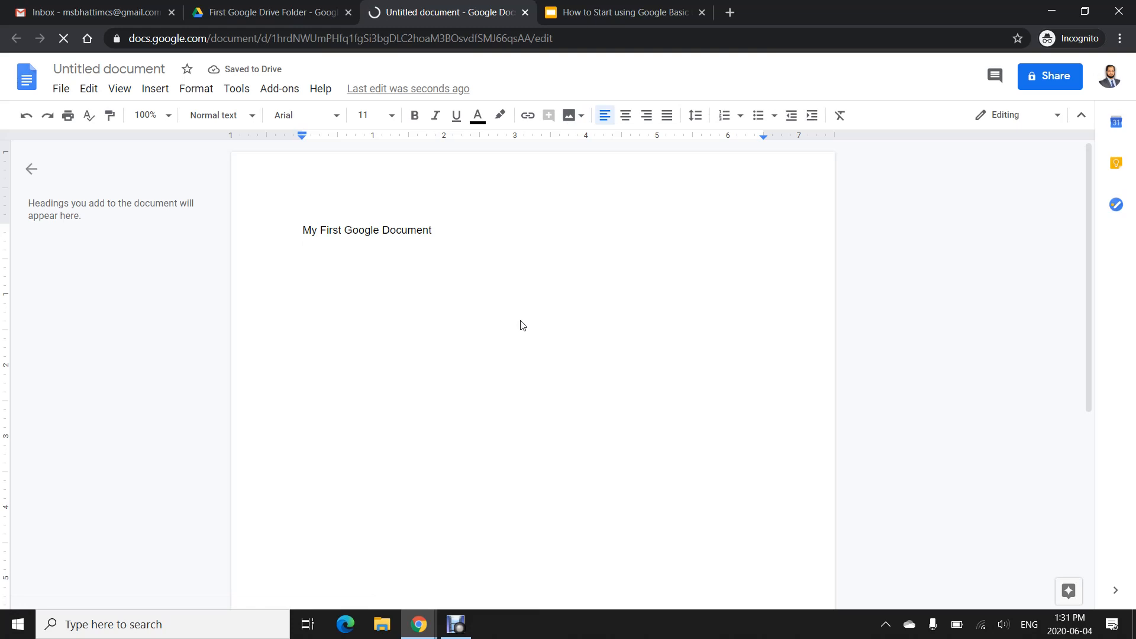
Format the heading as bold, size 18, Georgia font, and centre it on the page.
triple_click(359, 231)
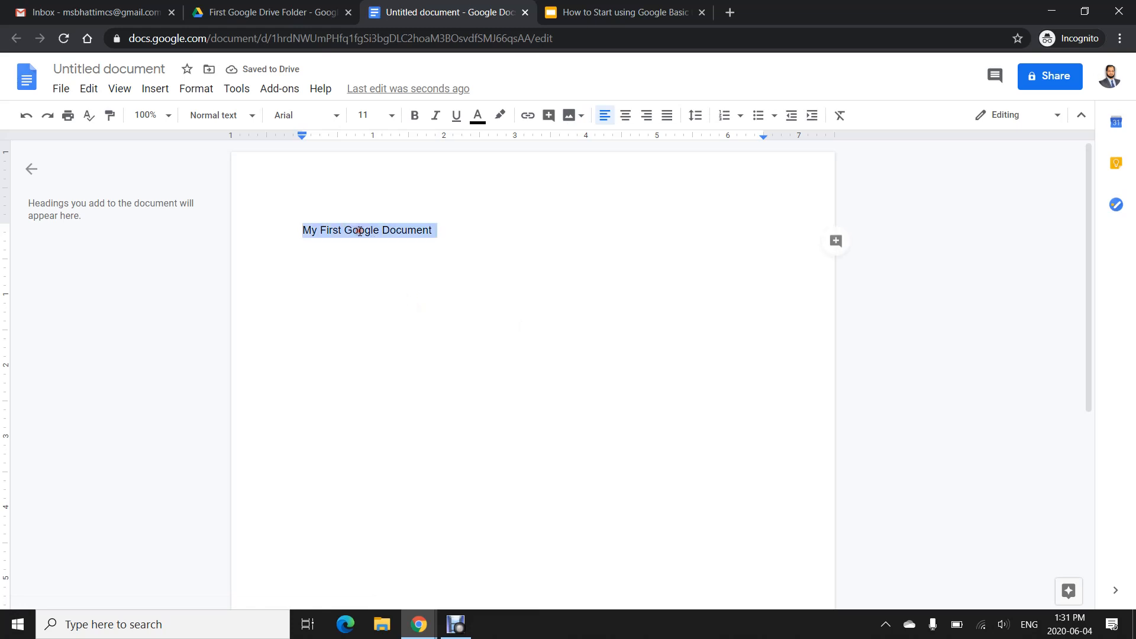
left_click(415, 115)
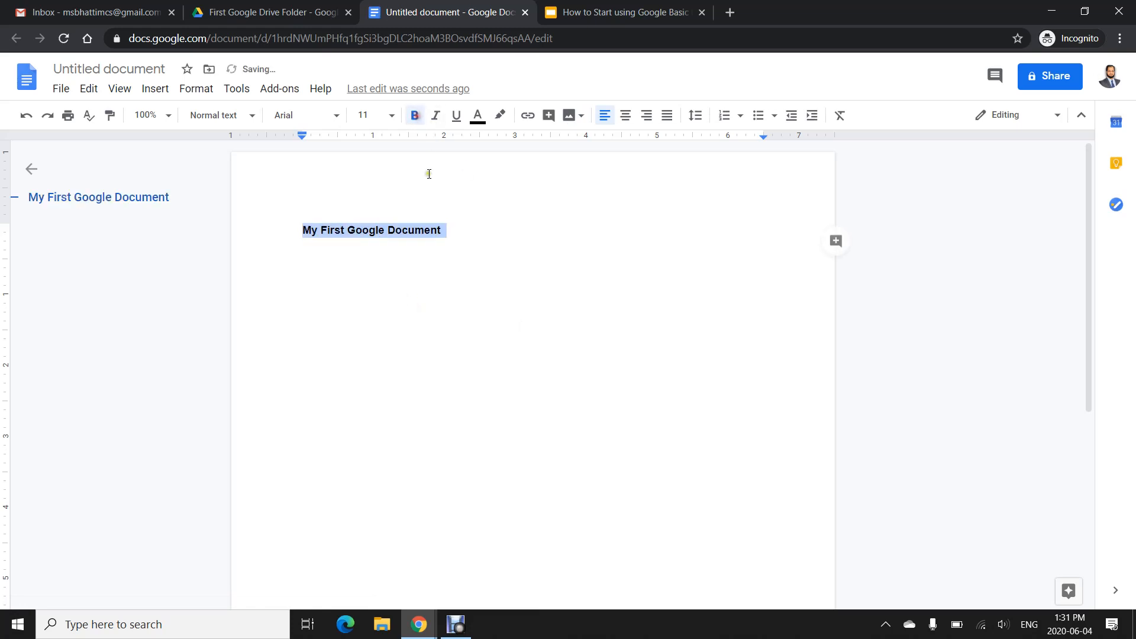
left_click(392, 114)
left_click(365, 285)
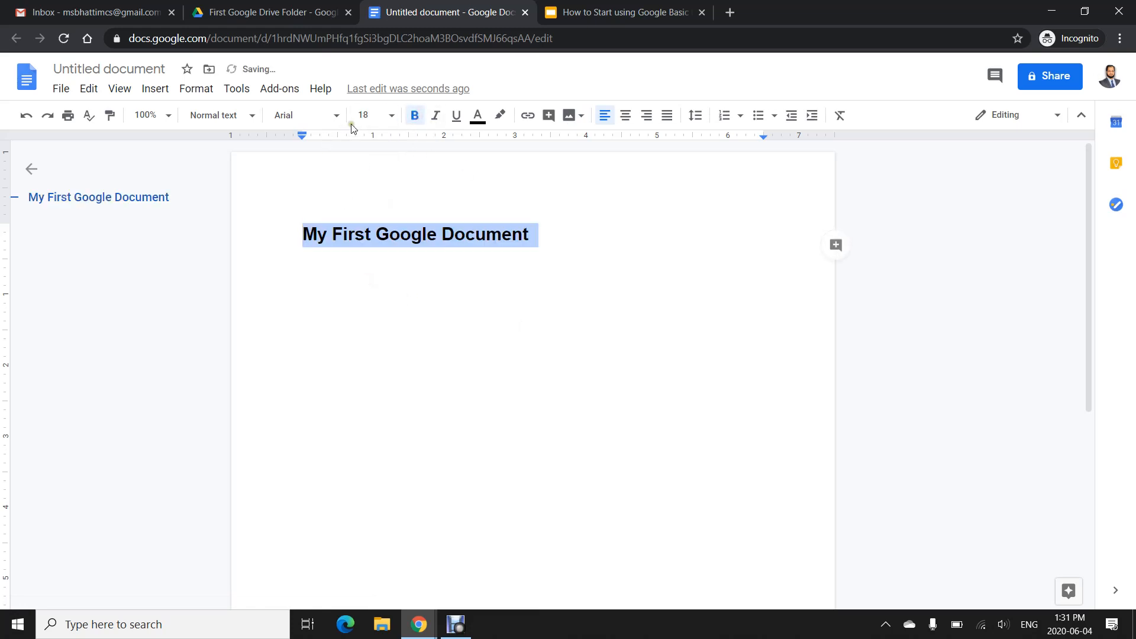
left_click(336, 116)
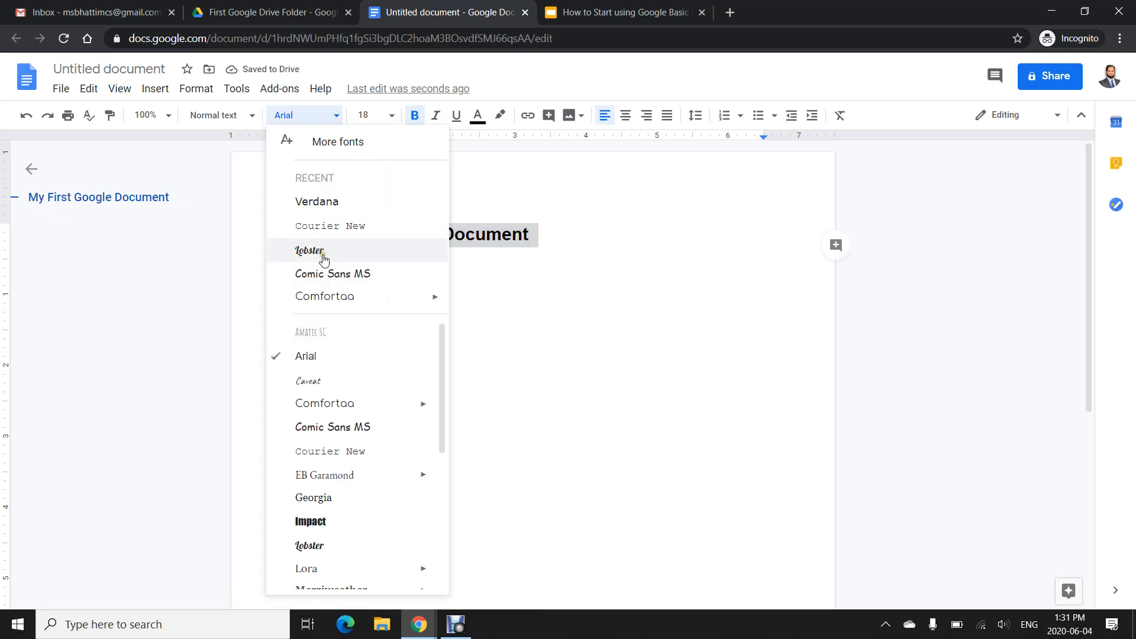
left_click(325, 499)
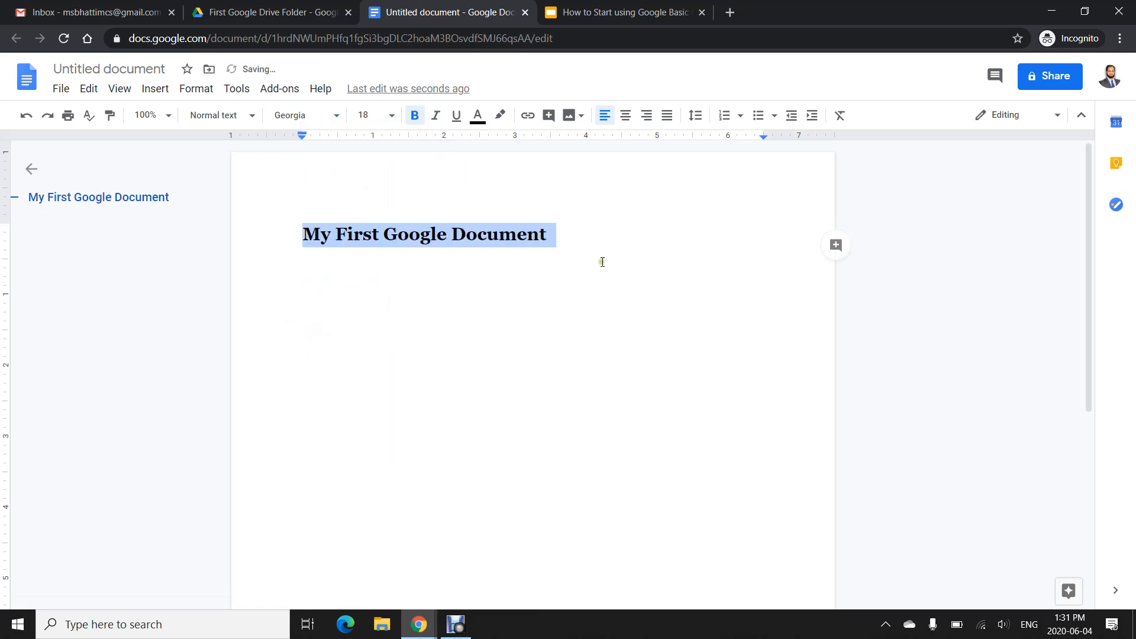
left_click(625, 115)
Write the sentence "A quick brown fox jumps over the lazy dog." on the line below the heading.
left_click(392, 301)
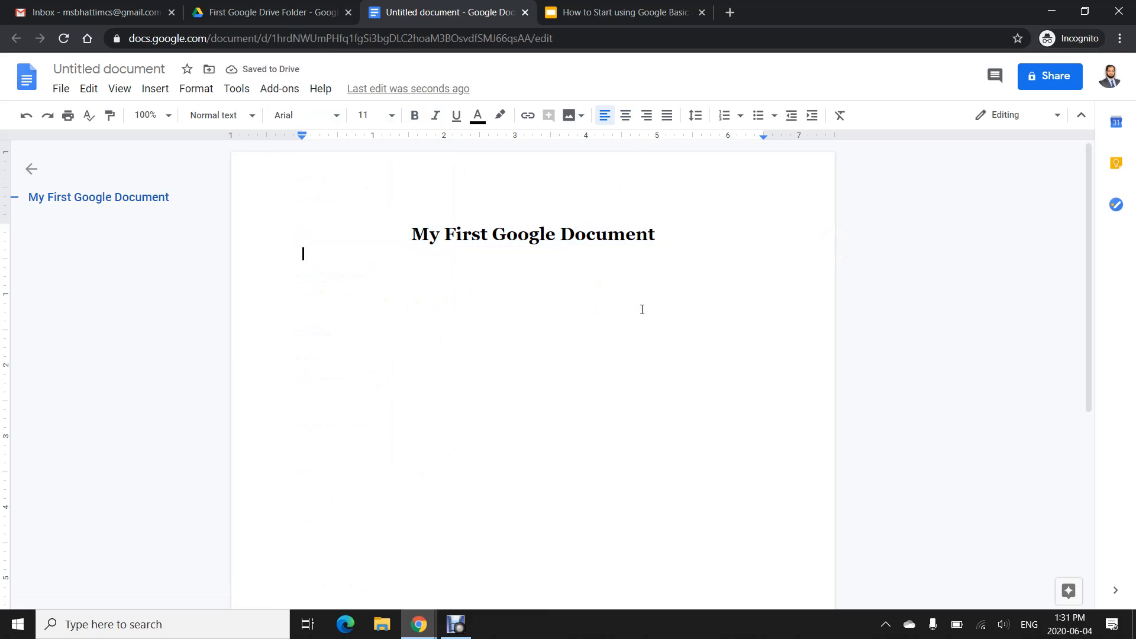
type("A quick ")
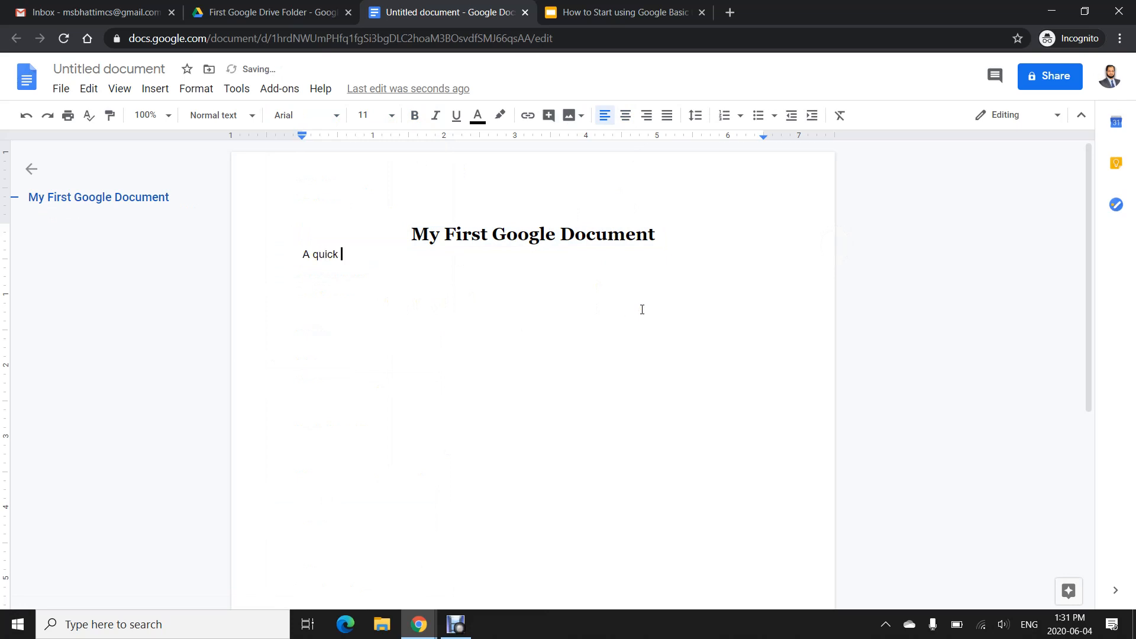
type("brown fo")
type("x jumps voer a")
key("BackSpace")
key("BackSpace")
key("BackSpace")
key("BackSpace")
key("BackSpace")
type("over the a")
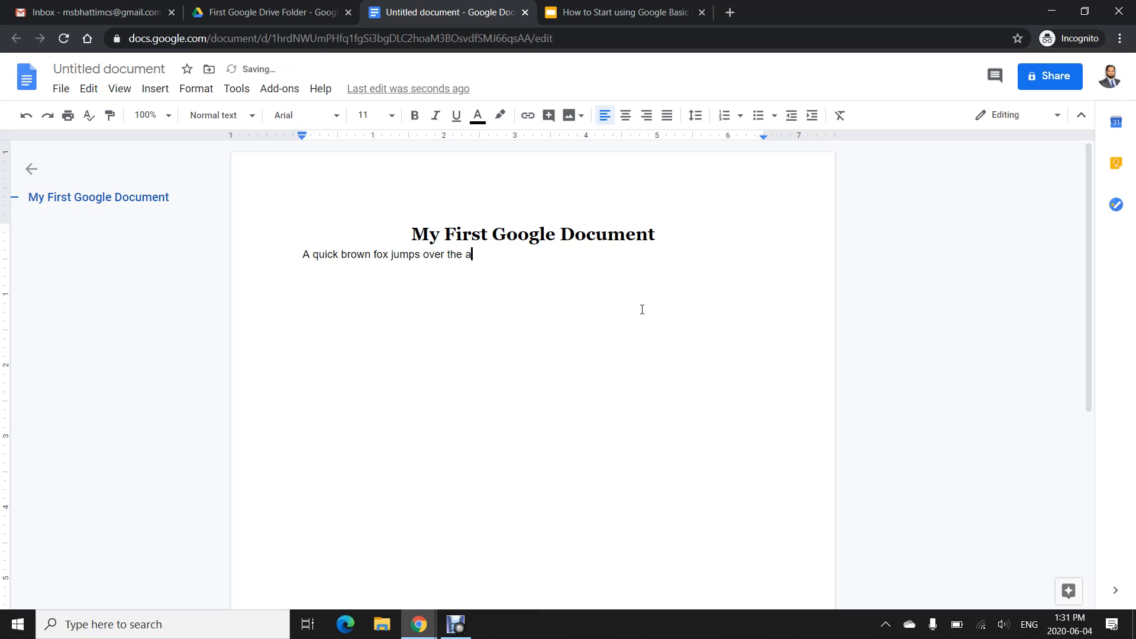
key("BackSpace")
type("lazy dog.")
Copy the fox sentence and paste it eleven times after itself to build a paragraph.
triple_click(311, 260)
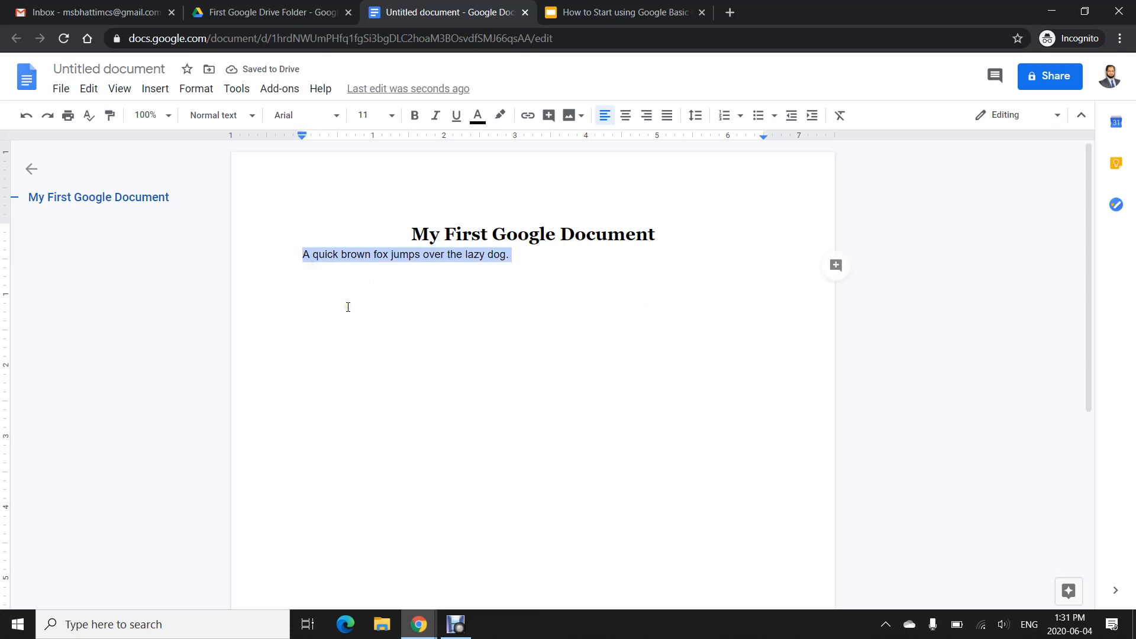
key("ctrl+c")
left_click(516, 256)
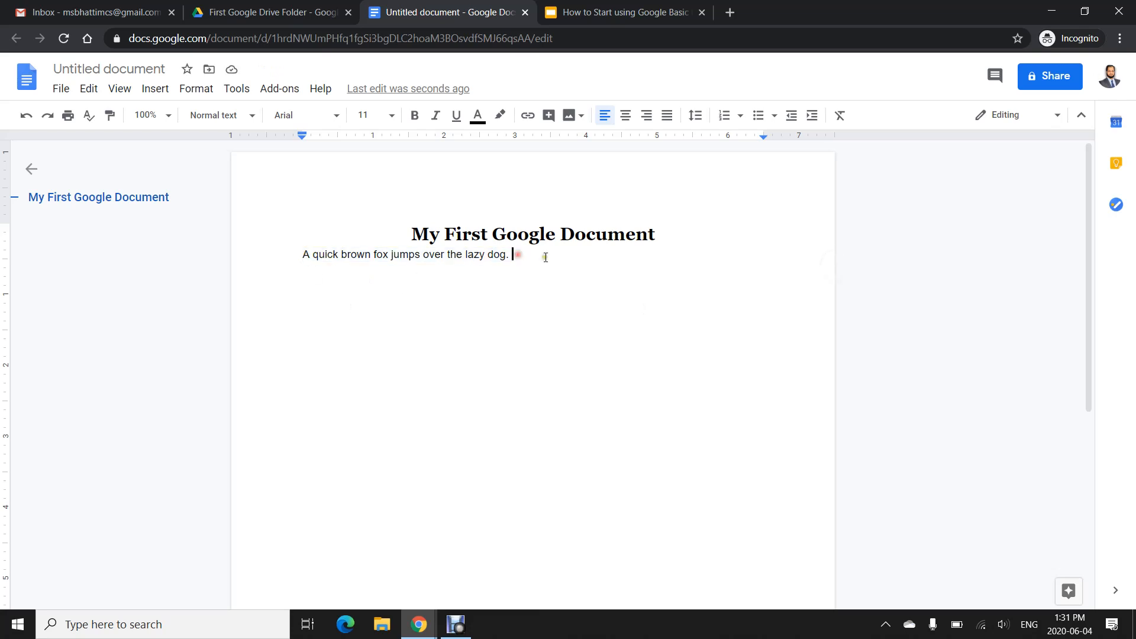
key("ctrl+v")
key("ctrl+v")
key("ctrl+v")
key("ctrl+v")
key("ctrl+v")
key("ctrl+v")
key("ctrl+v")
key("ctrl+v")
key("ctrl+v")
key("ctrl+v")
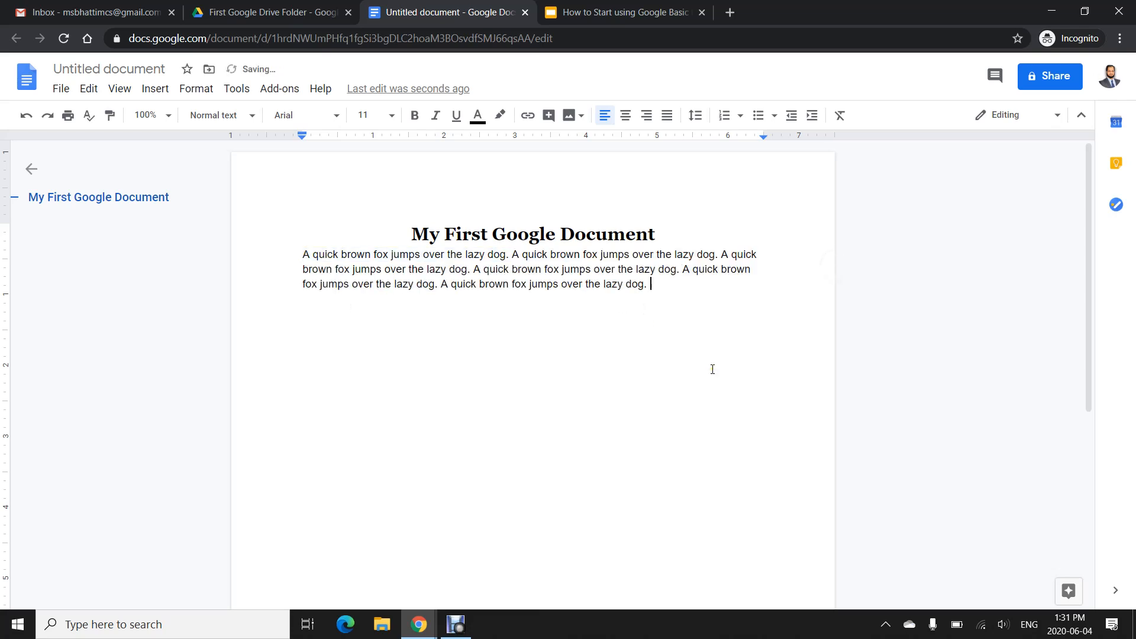
key("ctrl+v")
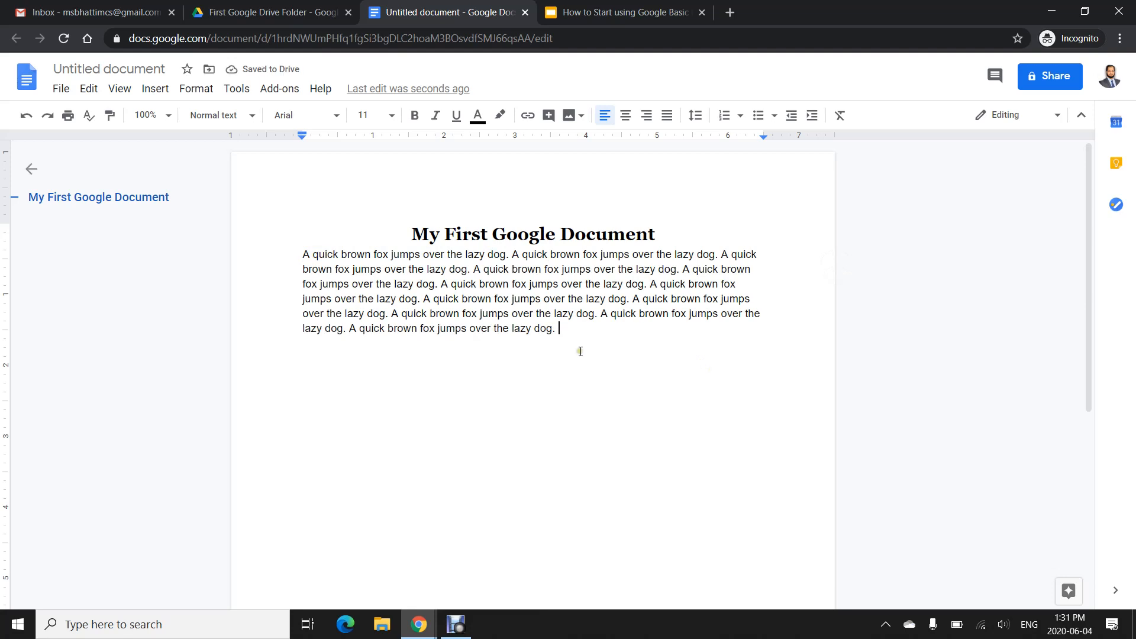
Justify the whole body paragraph and set its font size to 14.
left_click_drag(562, 329, 302, 250)
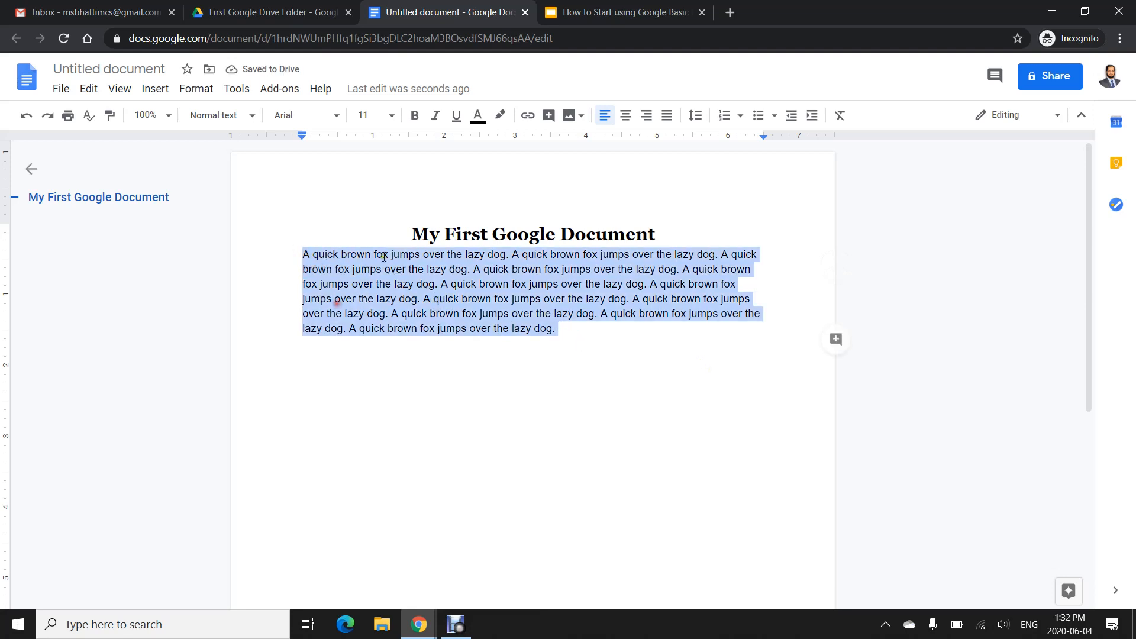
left_click(667, 116)
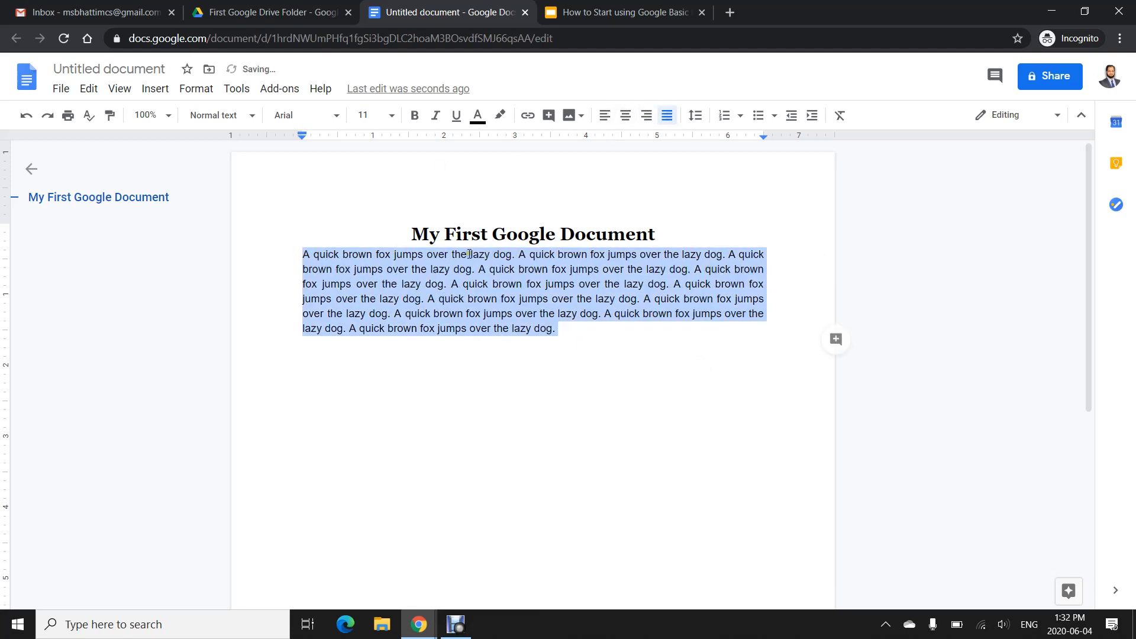
left_click(395, 114)
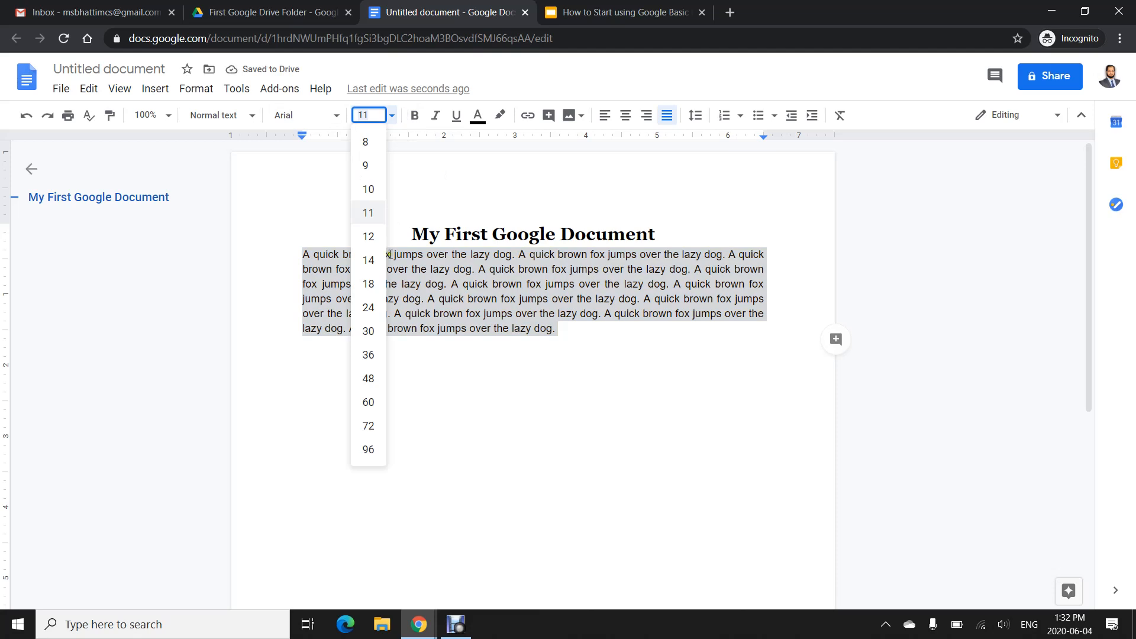
left_click(372, 257)
Indent the first line of the body paragraph and add a blank line between it and the heading.
left_click(301, 259)
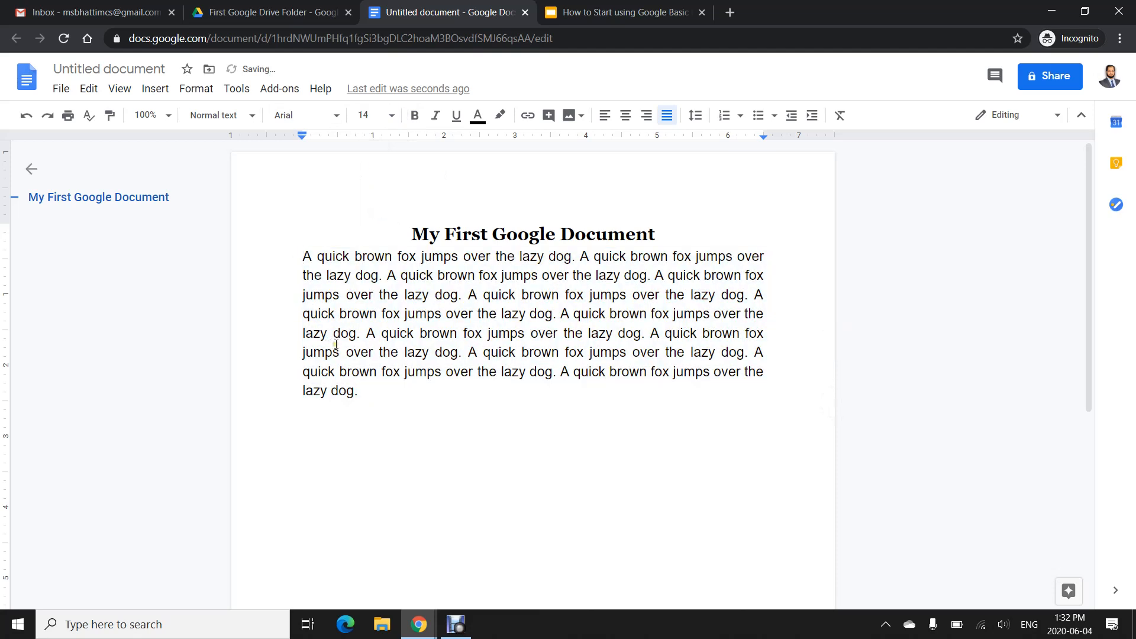
key("Tab")
key("Return")
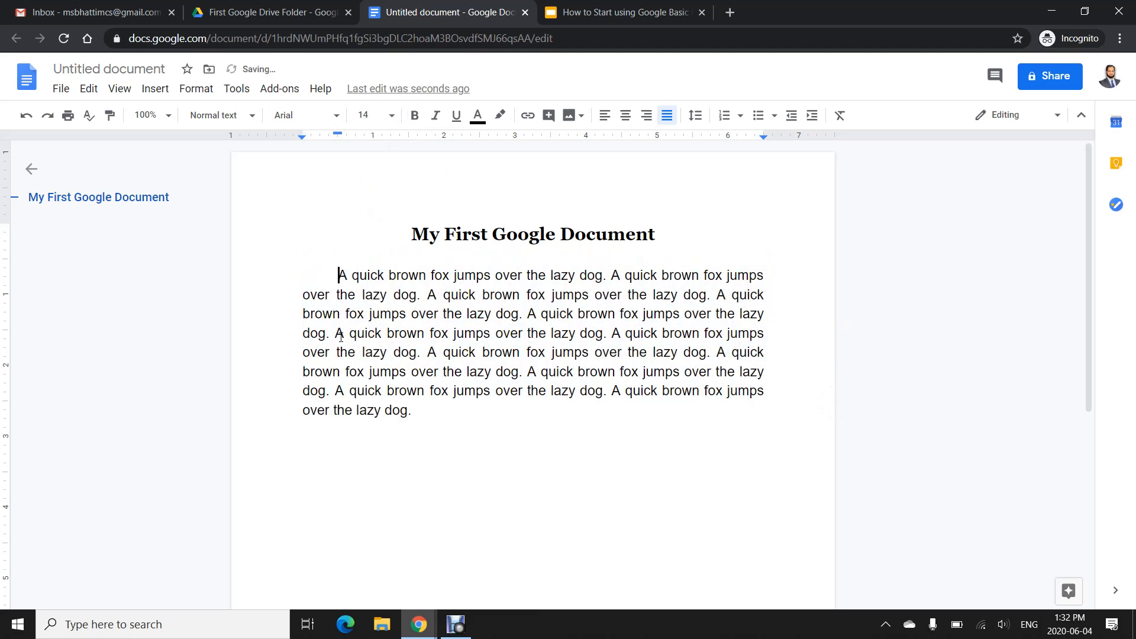
left_click(448, 418)
Title the document file My First Google Document, the same as its heading.
left_click(105, 69)
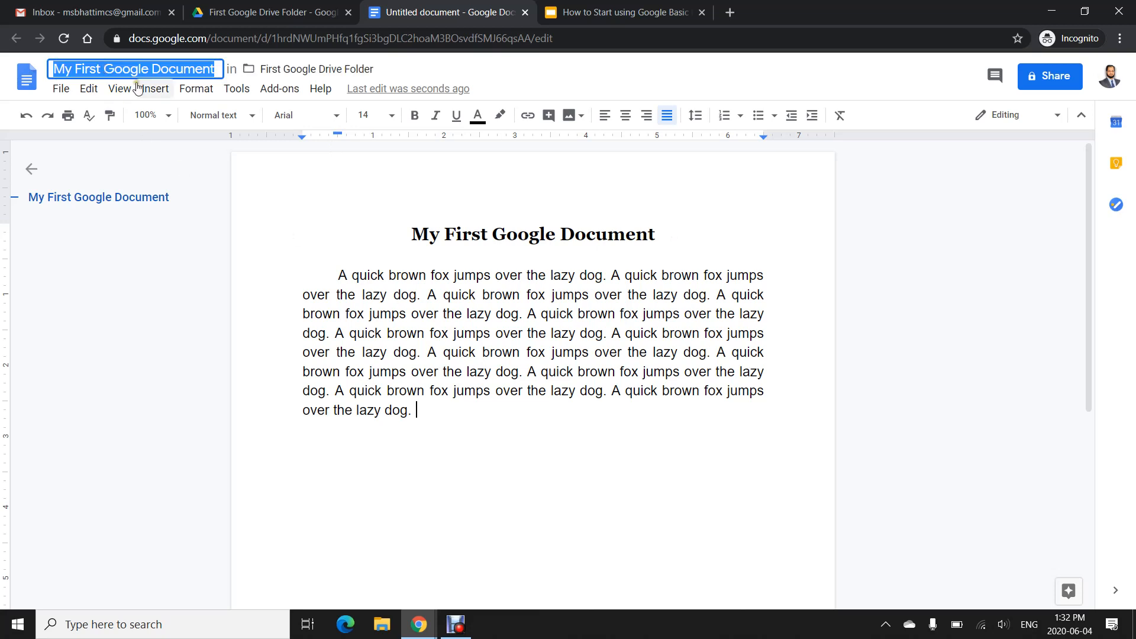
left_click(384, 306)
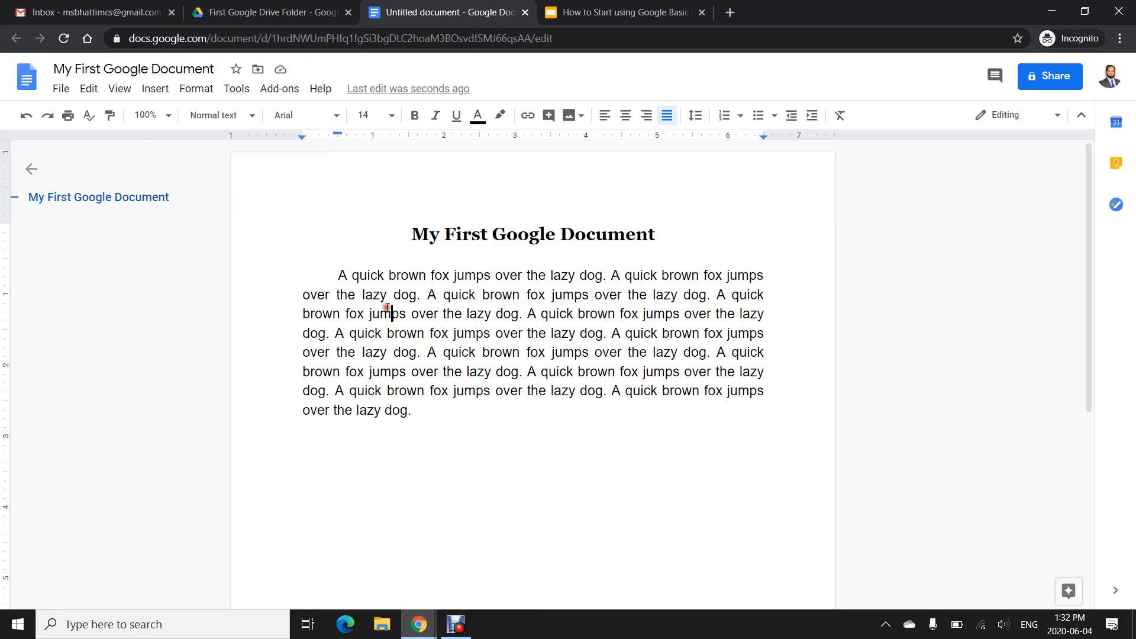
left_click(112, 65)
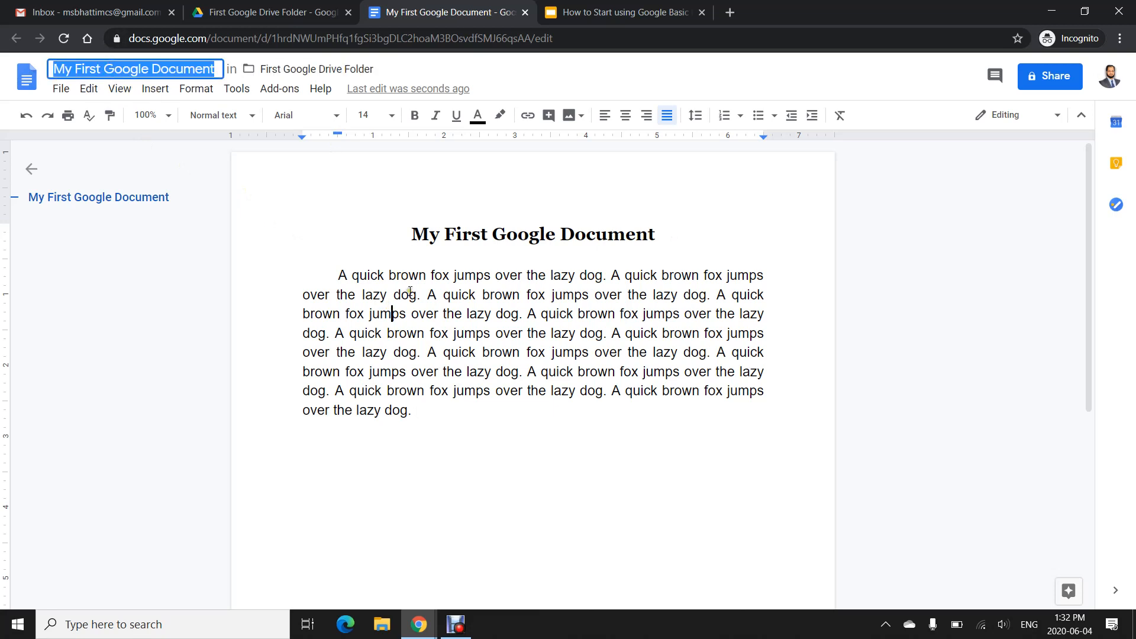
left_click(501, 296)
Start a new paragraph after the body text and paste the copied fox sentence into it five times.
left_click(467, 424)
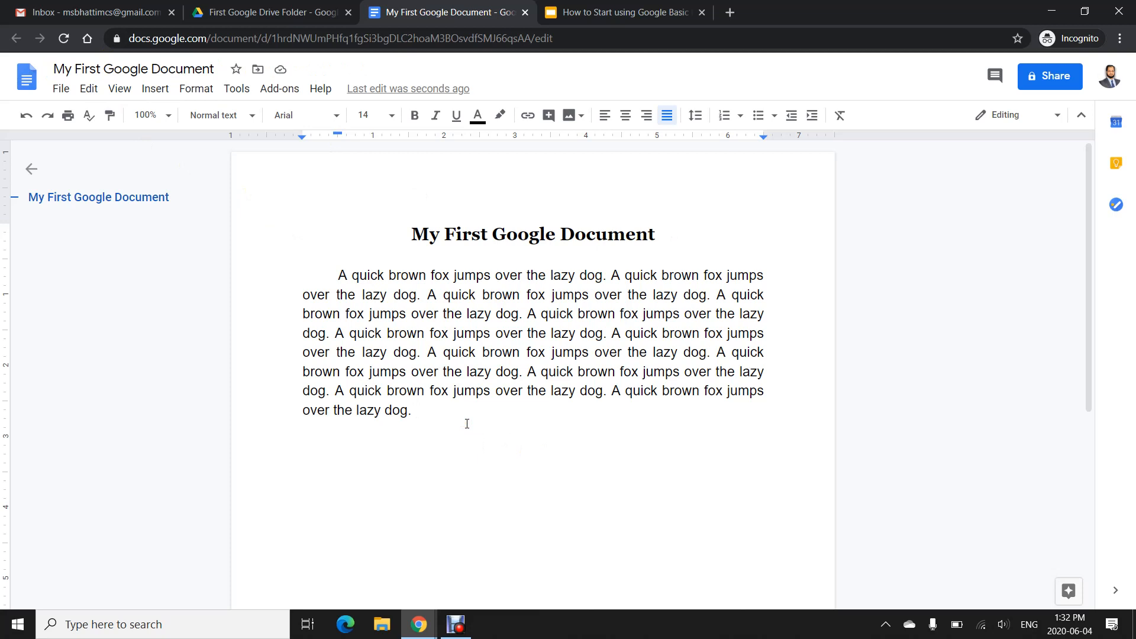
key("Return")
key("ctrl+v")
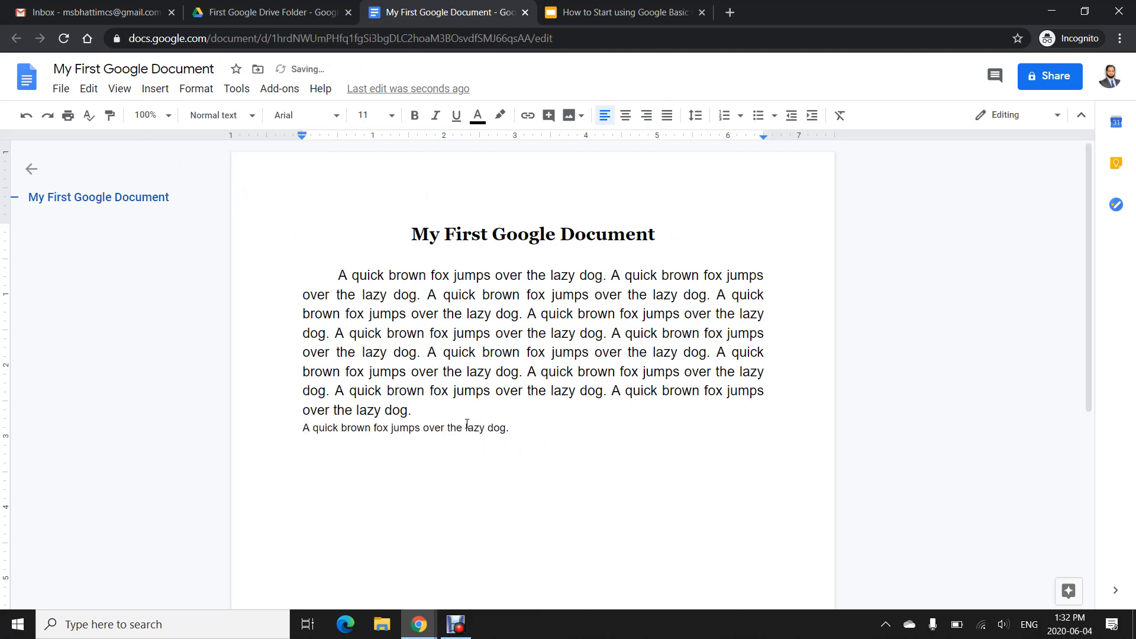
type("A quick brown fox jumps over the lazy dog.")
type("A quick brown fox jumps over the lazy dog.")
type("A quick brown fox jumps over the lazy dog.")
type("A quick brown fox jumps over the lazy dog.")
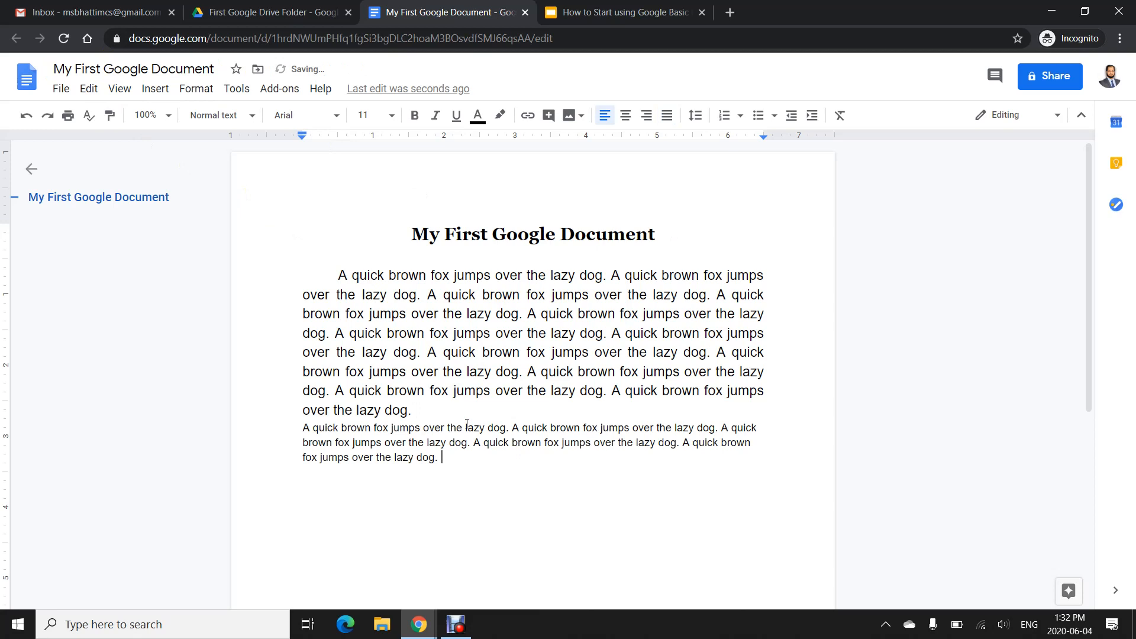
Add one more "A quick brown fox jumps over the lazy dog." sentence at the end of the second body paragraph.
type("A quick brown fox jumps over the lazy dog.")
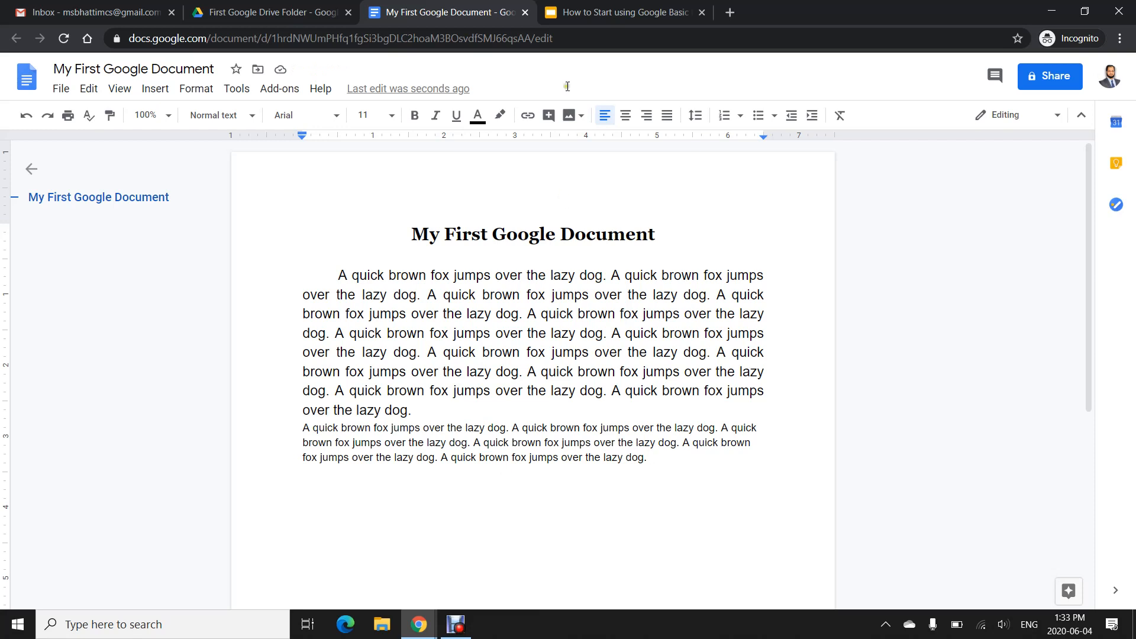
Switch to Google Drive and create a blank Google Sheets spreadsheet inside First Google Drive Folder.
left_click(264, 7)
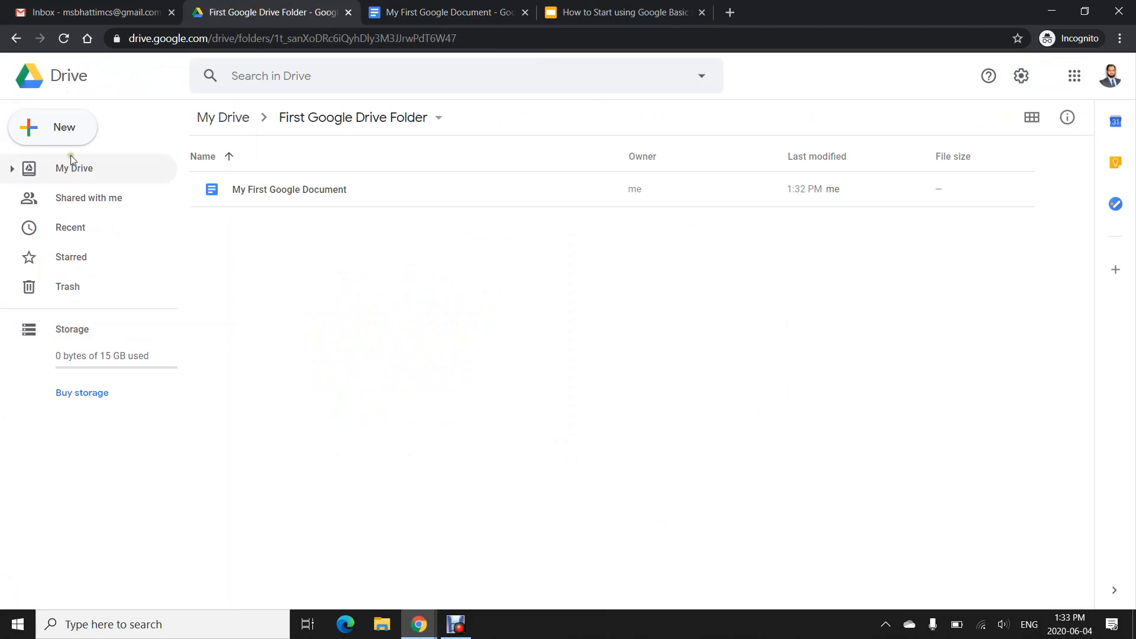
left_click(62, 132)
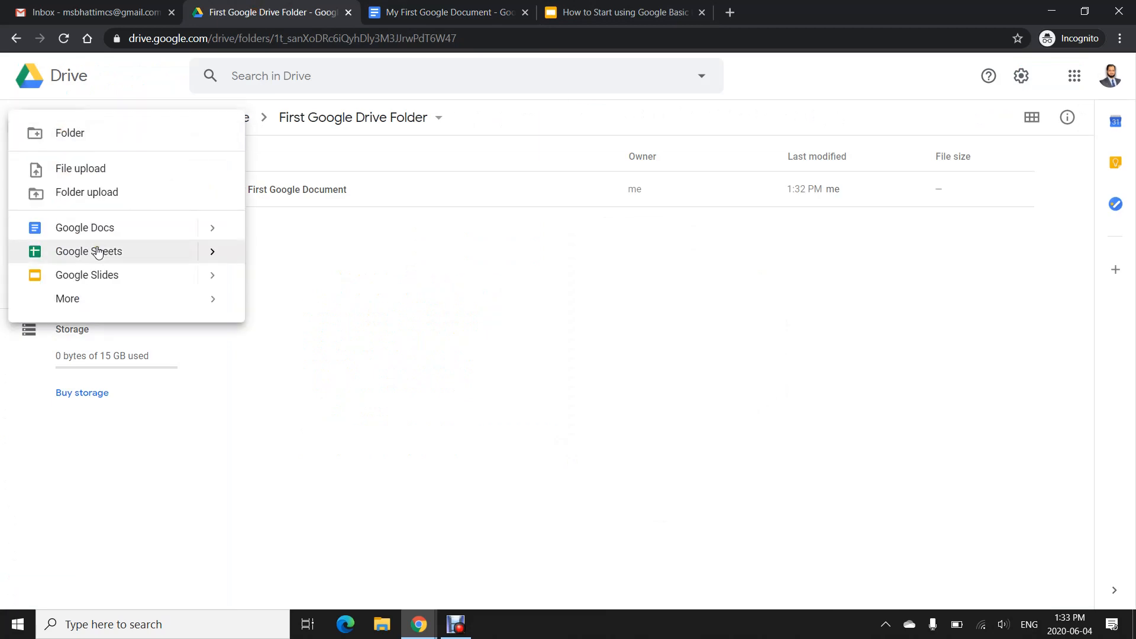
left_click(98, 251)
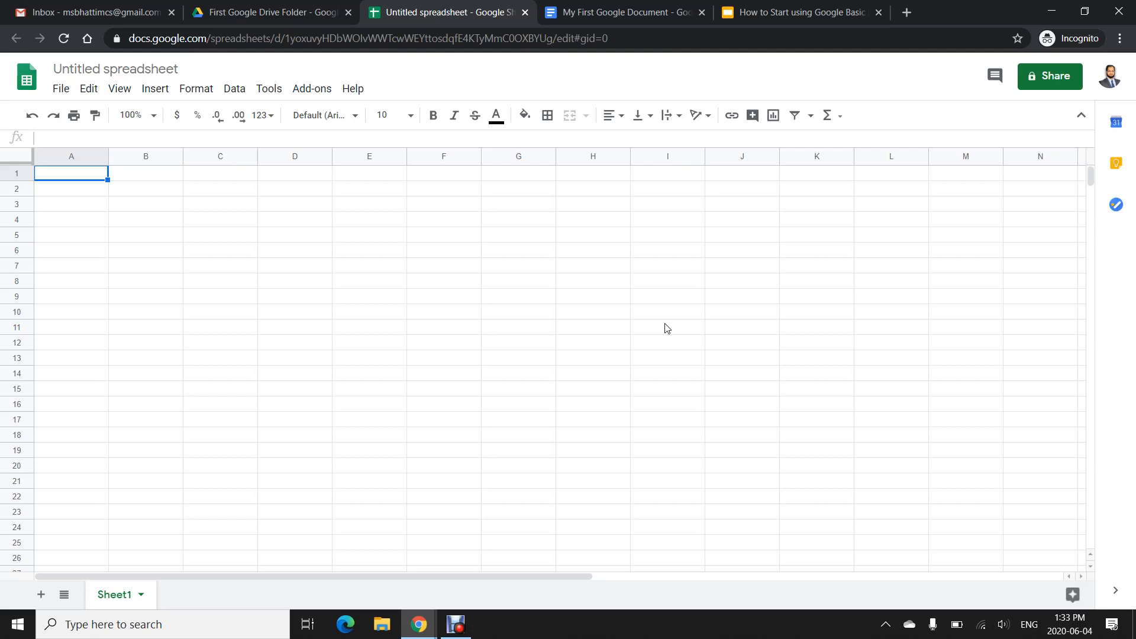
Enter the heading "My First Spreadsheet in Google" in cell A1.
type("My F")
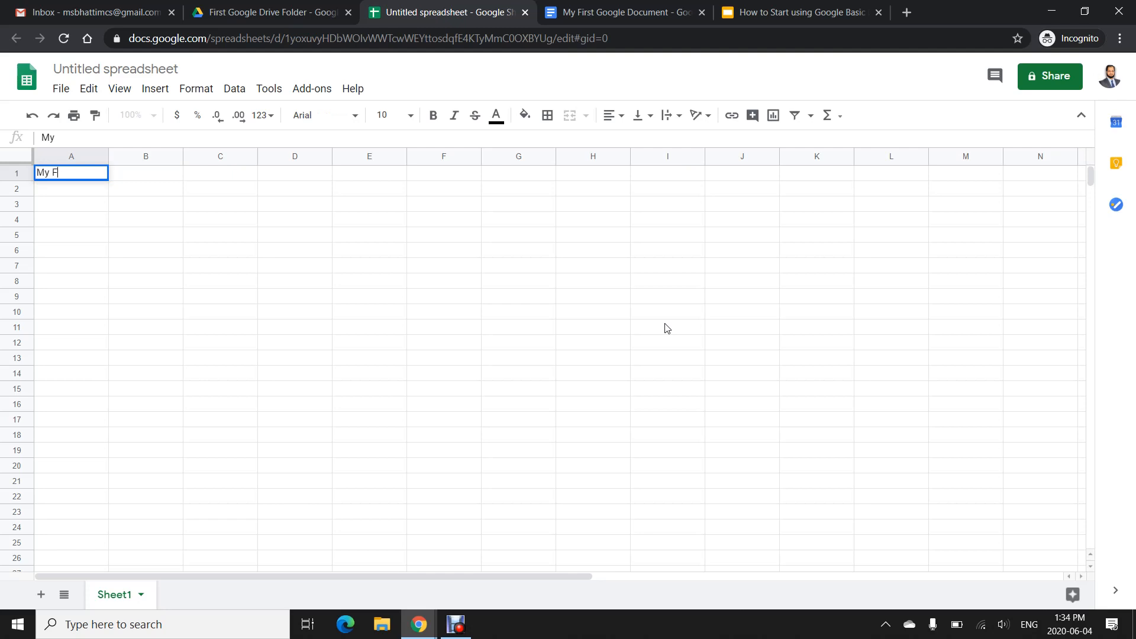
type("irst SpreadS")
key("BackSpace")
type("sheet")
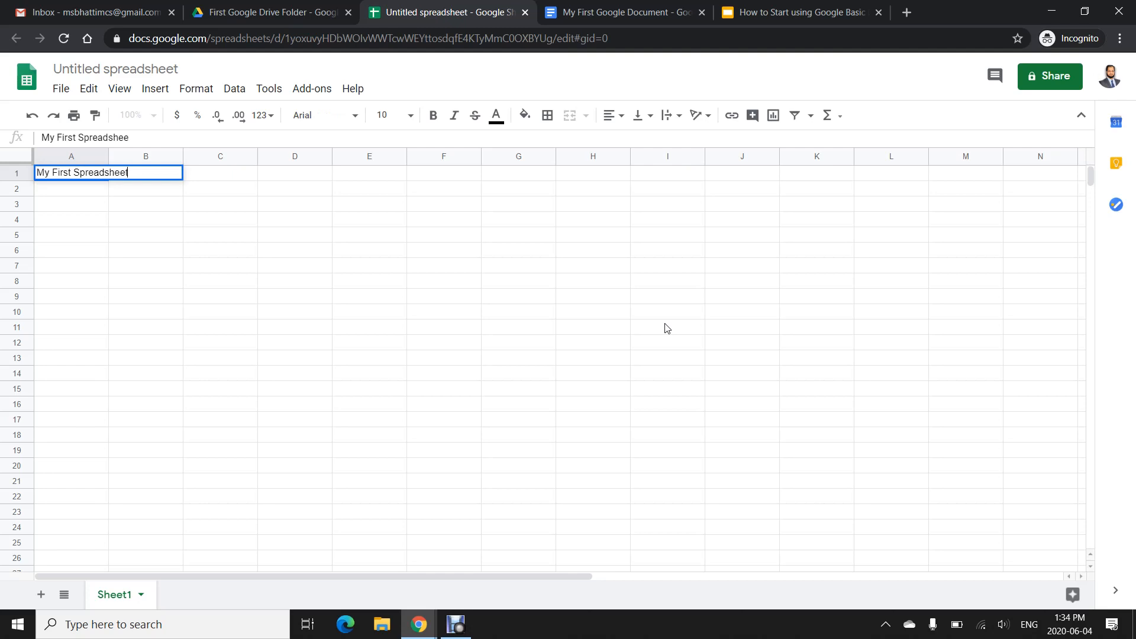
type(" in Google")
key("Return")
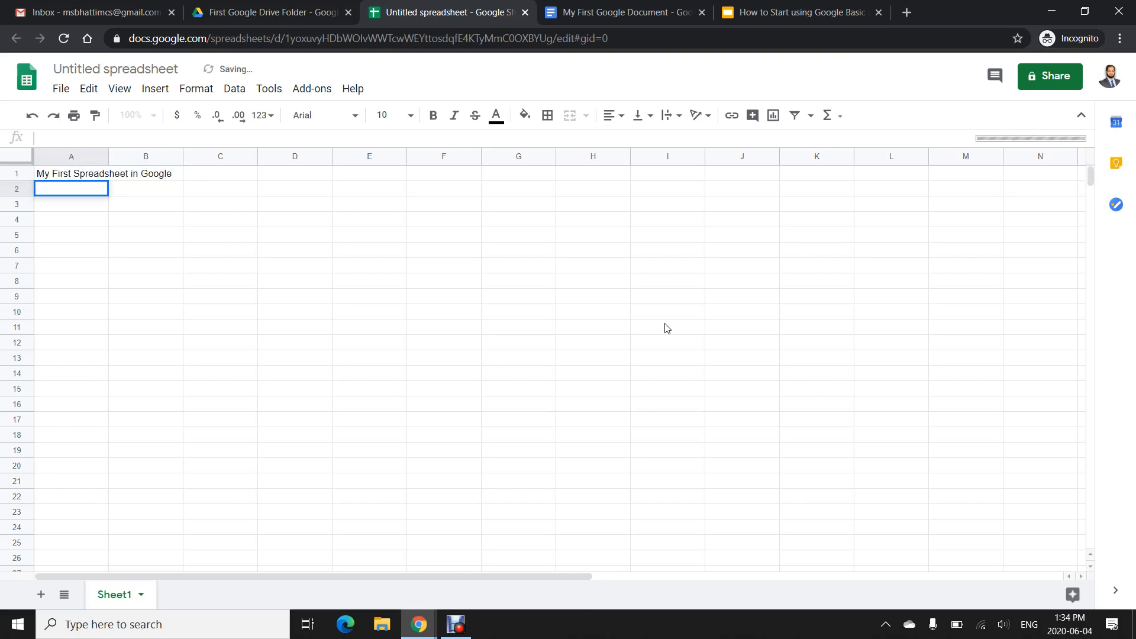
Enter the numbers 10, 20, 30, 40 and 50 down cells A3 to A7.
key("Down")
type("10")
key("Return")
type("20")
key("Return")
type("30")
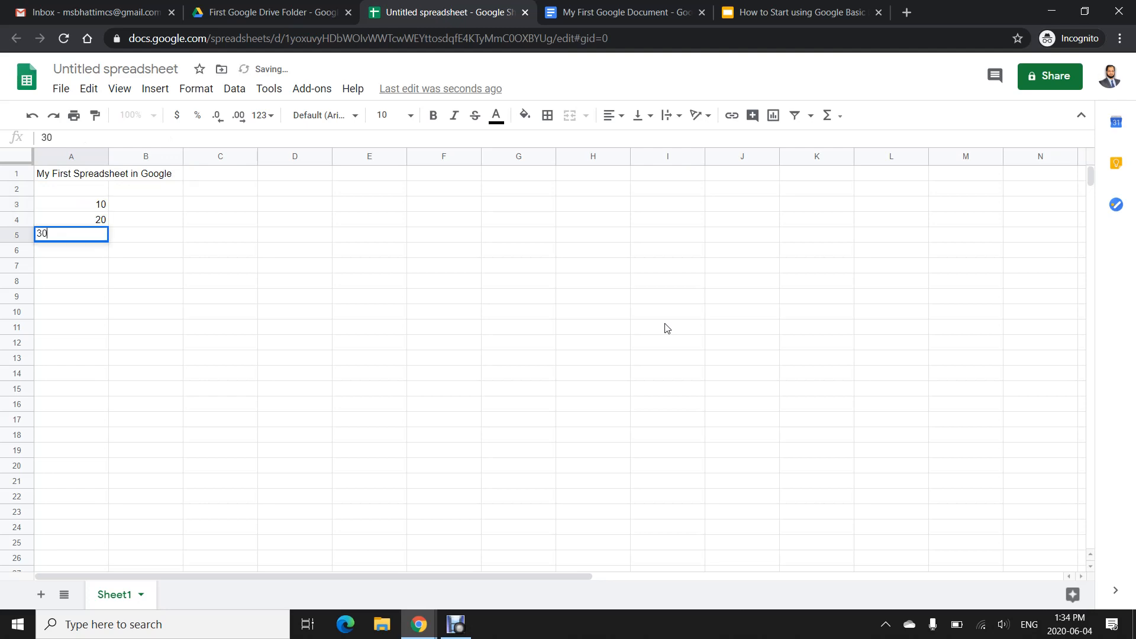
key("Return")
type("40")
key("Return")
type("50")
key("Return")
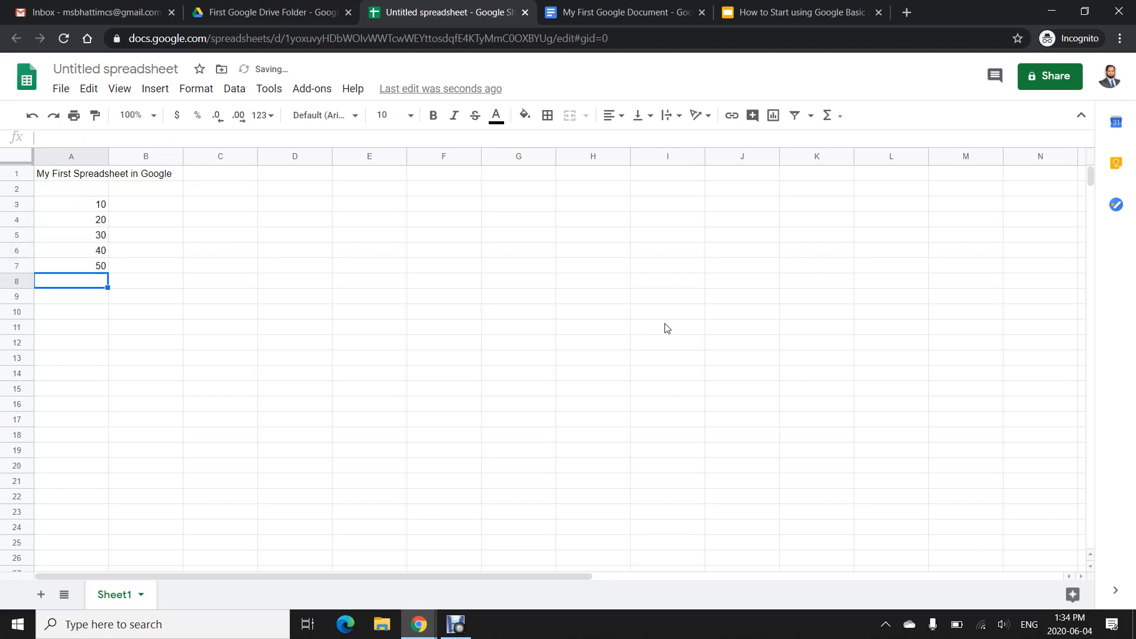
Total A3:A7 with a SUM formula in cell A8 and make that cell bold.
type("=sum")
key("Tab")
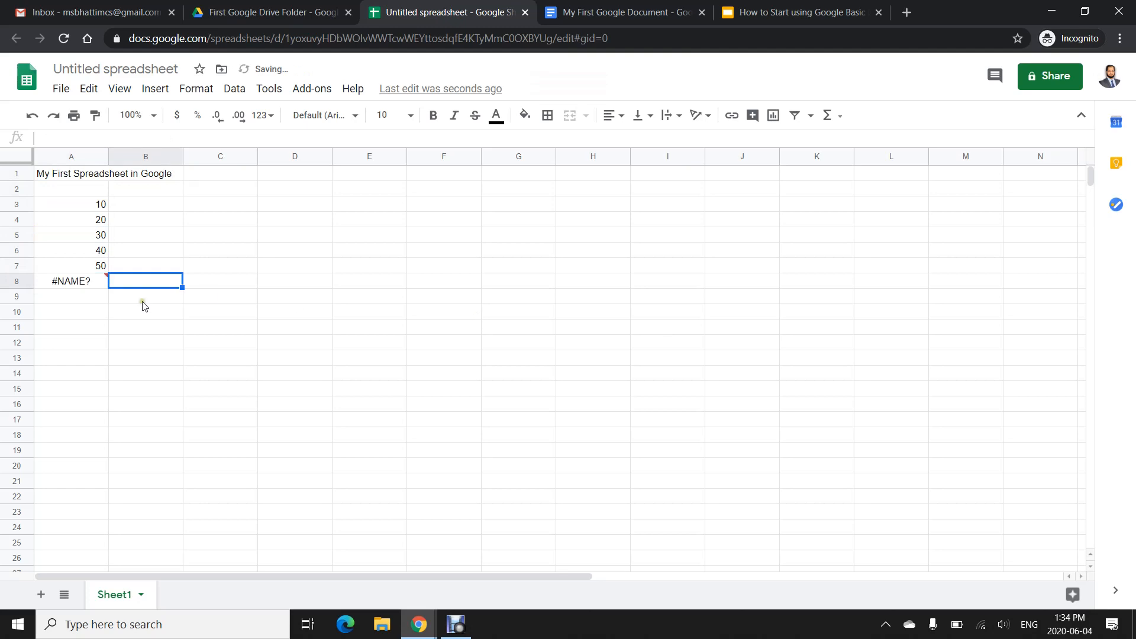
left_click(90, 281)
type("=sum")
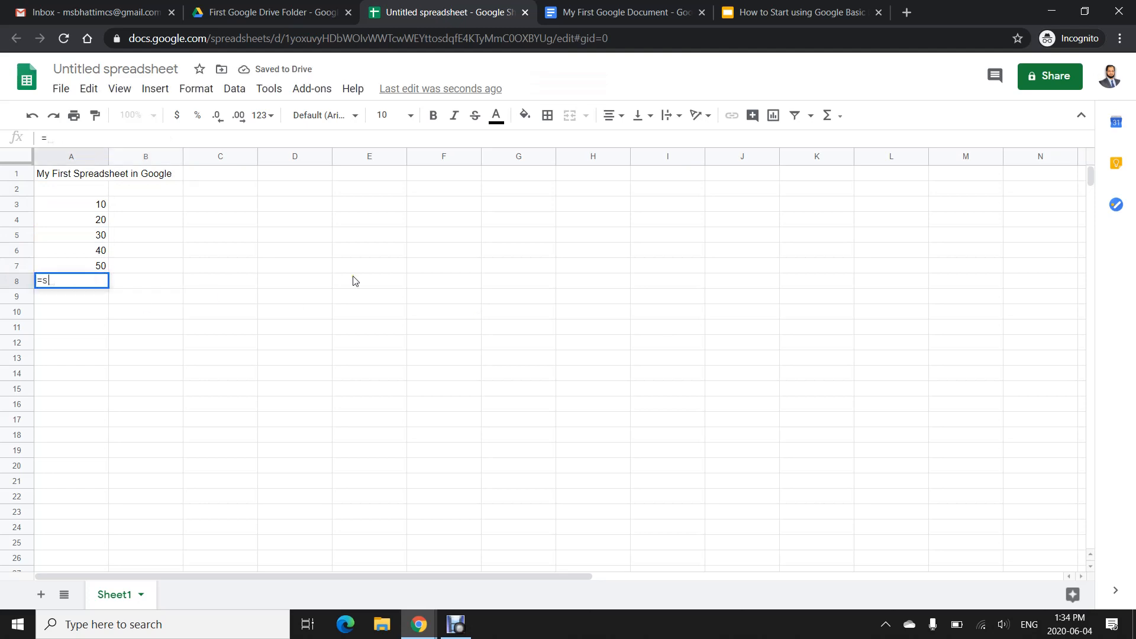
key("Tab")
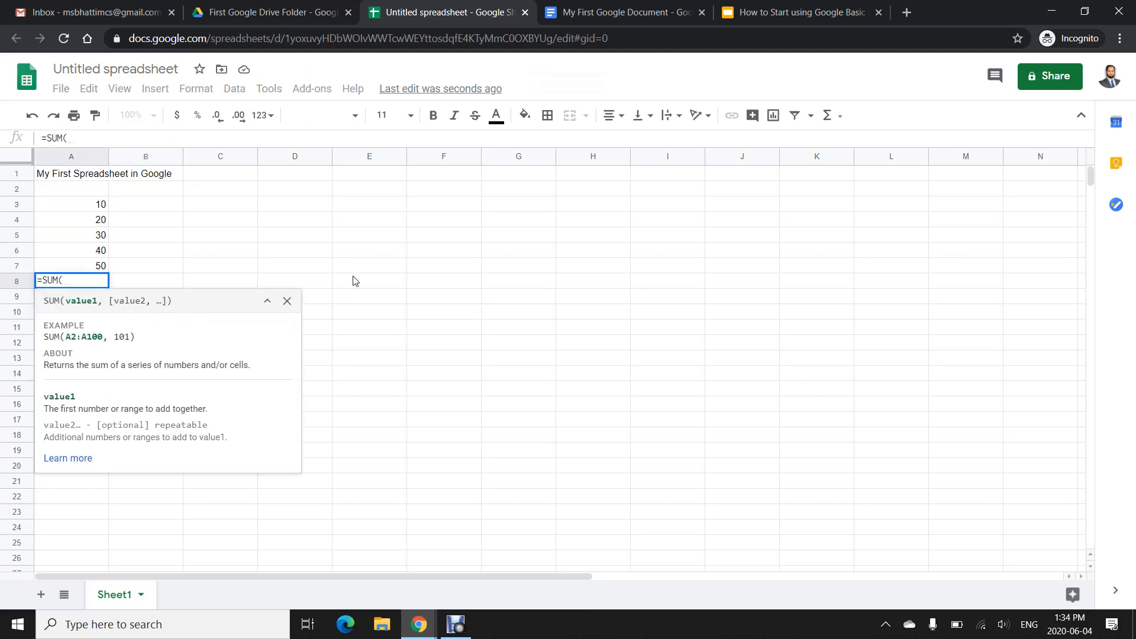
key("Up")
key("shift+Up")
key("shift+Up")
key("shift+Up")
key("shift+Up")
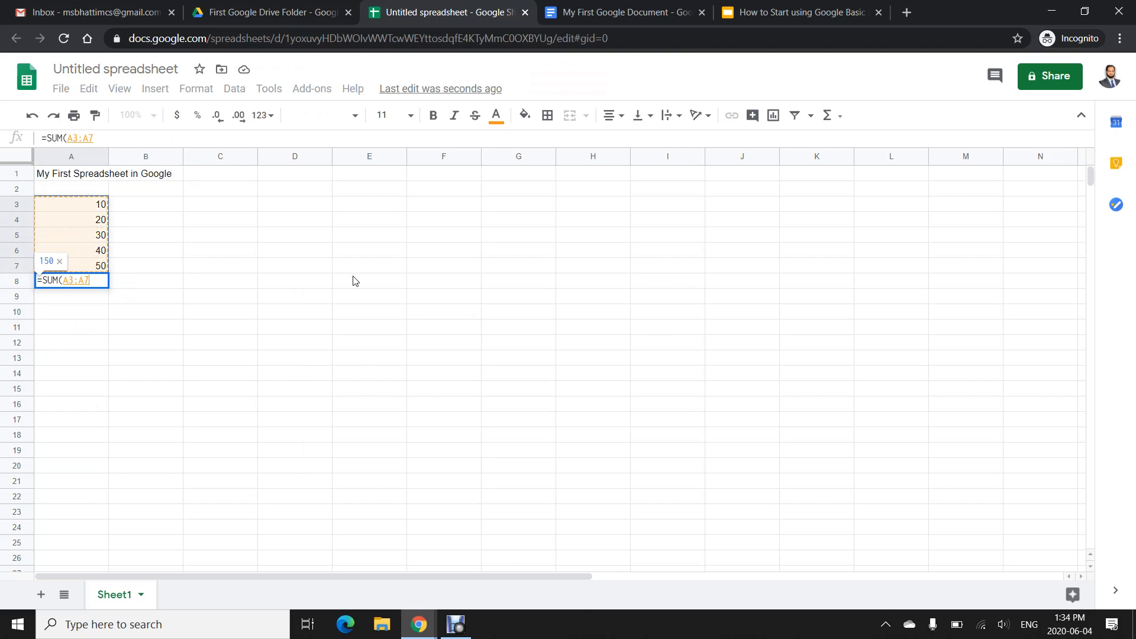
key("Return")
key("Up")
key("ctrl+b")
key("Down")
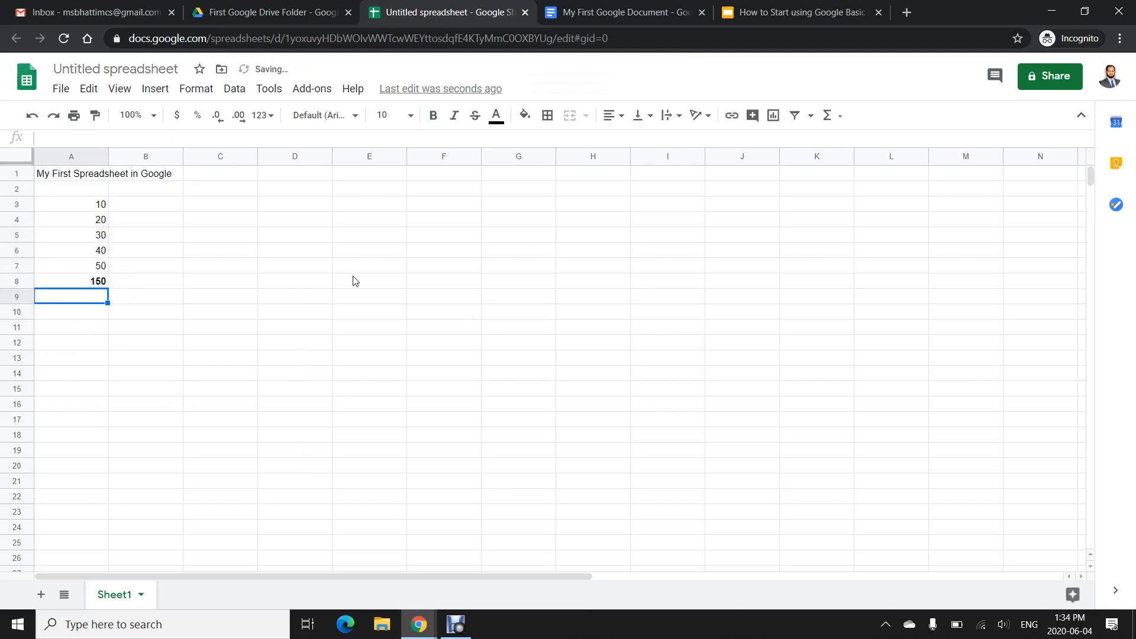
Find the maximum of A3:A7 with a MAX formula in cell A9.
type("=max")
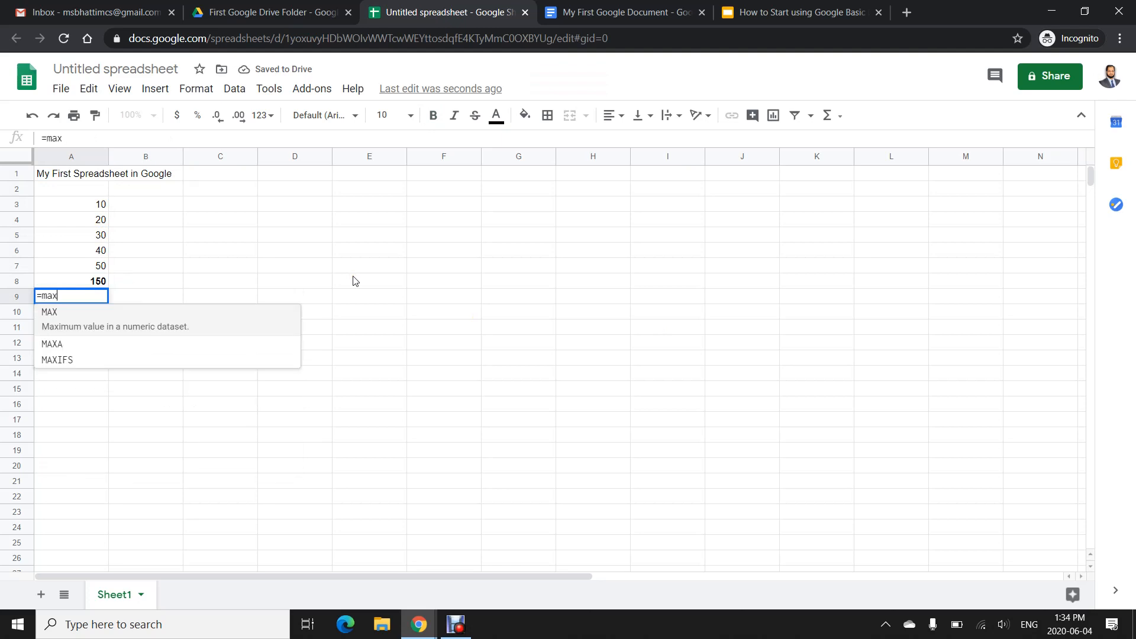
key("Tab")
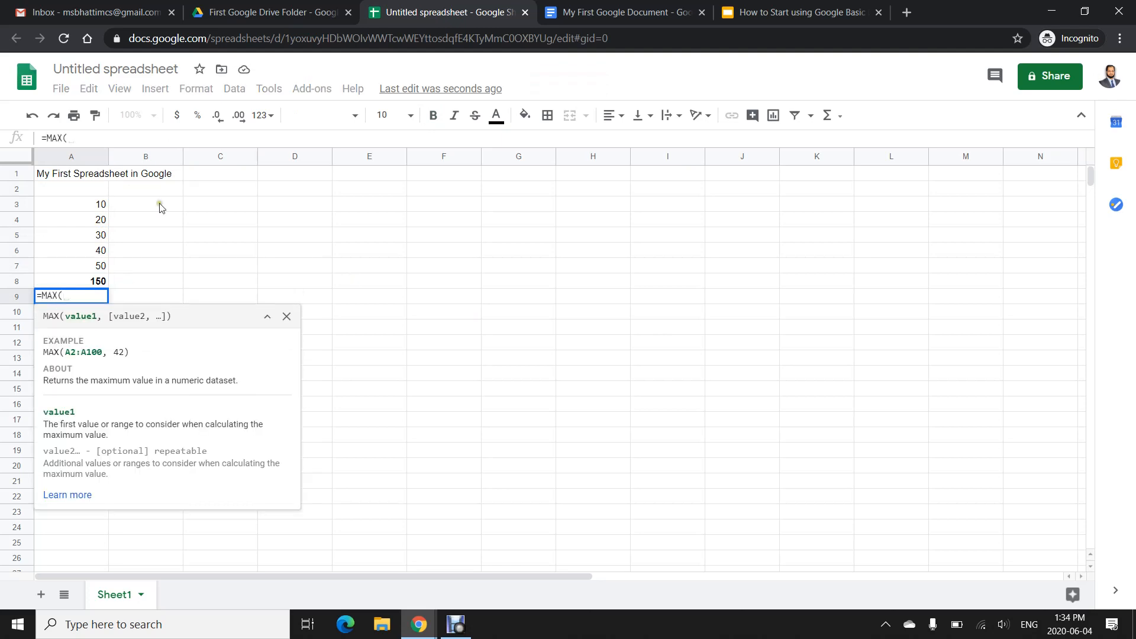
left_click_drag(91, 212, 101, 266)
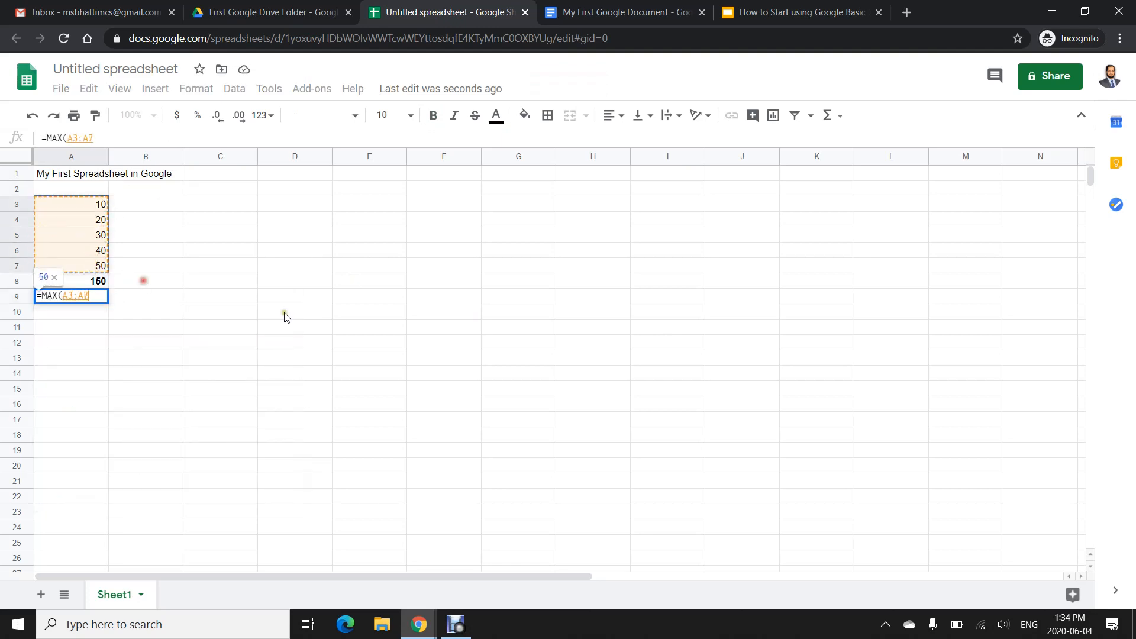
key("Return")
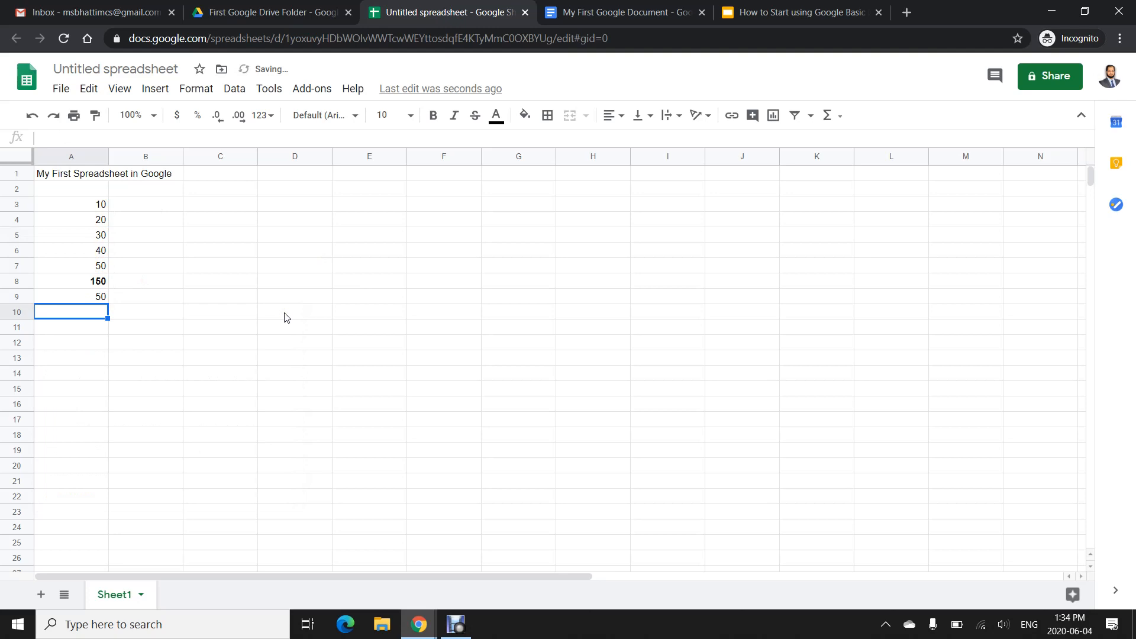
Find the minimum of A3:A7 with a MIN formula in cell A10.
type("=MIN(")
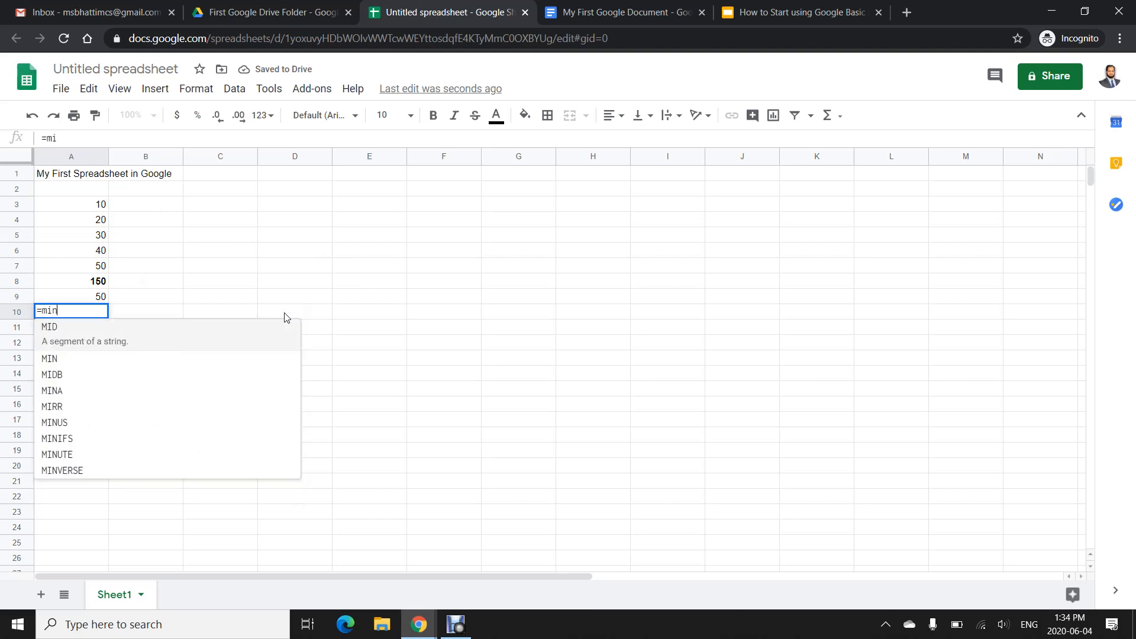
left_click_drag(88, 212, 93, 269)
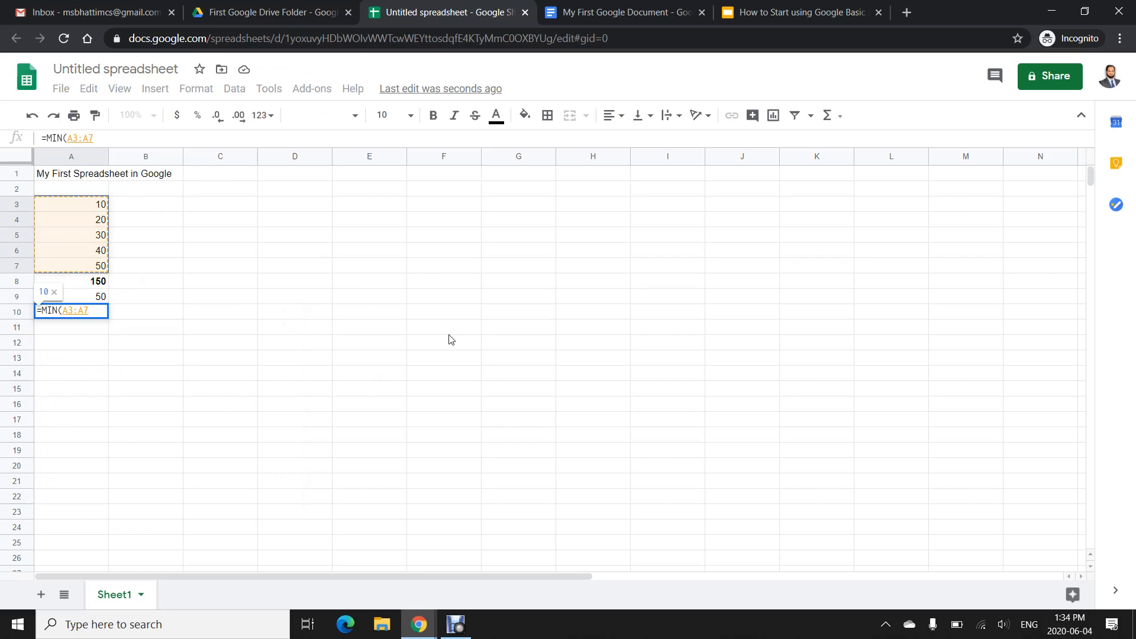
key("Return")
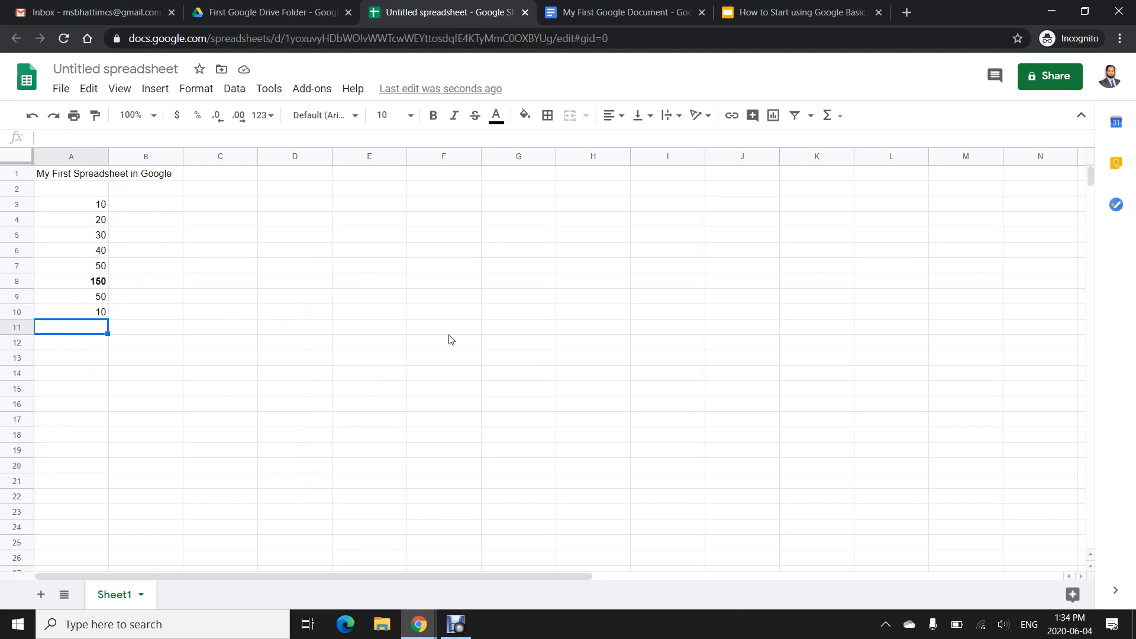
Rename the spreadsheet file as My First Google Spreadsheet.
left_click(116, 69)
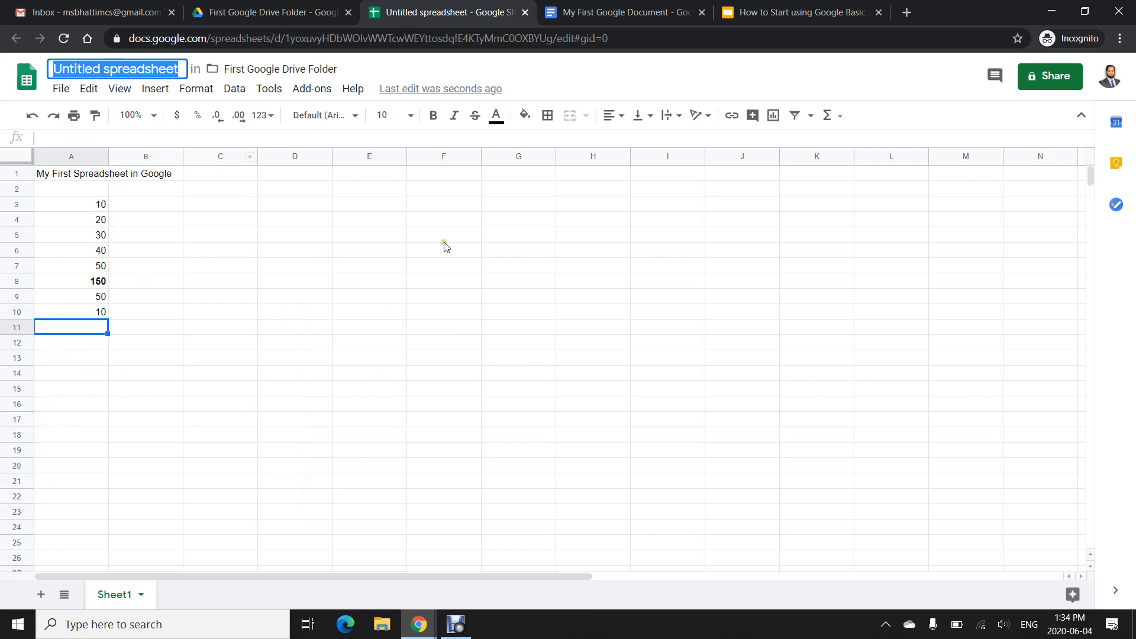
type("My Fir")
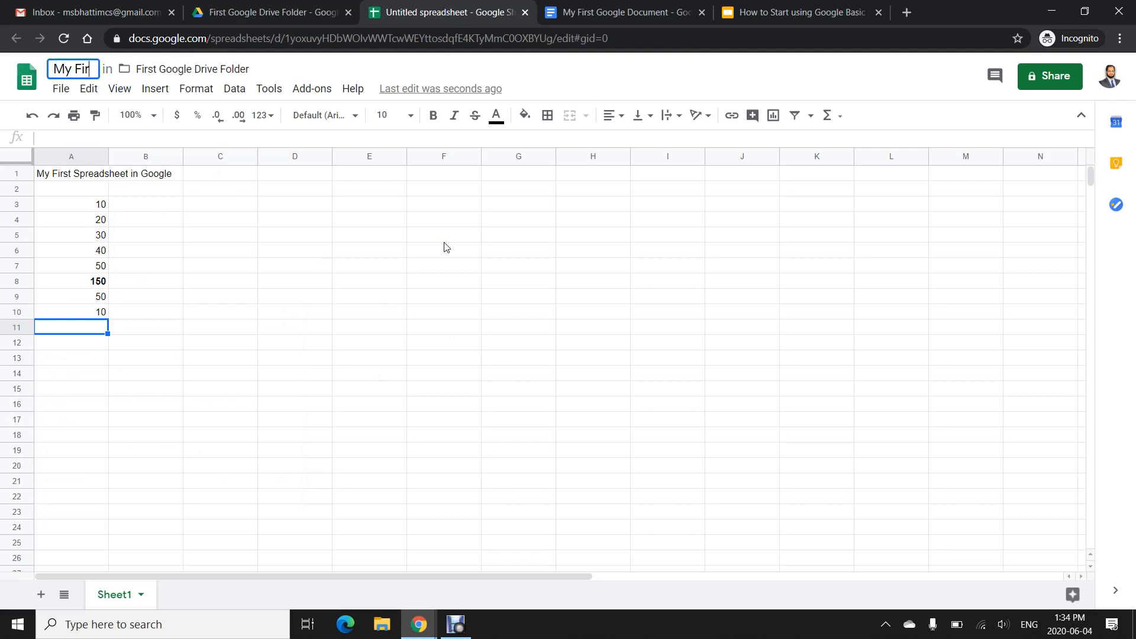
type("st Google ")
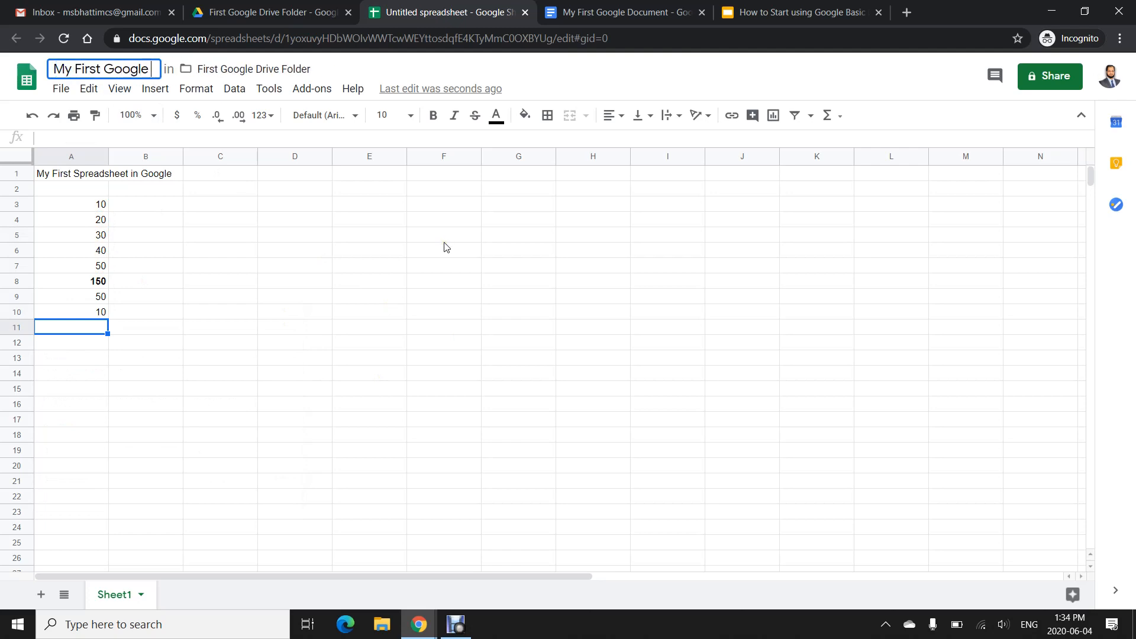
type("Spreadsheet")
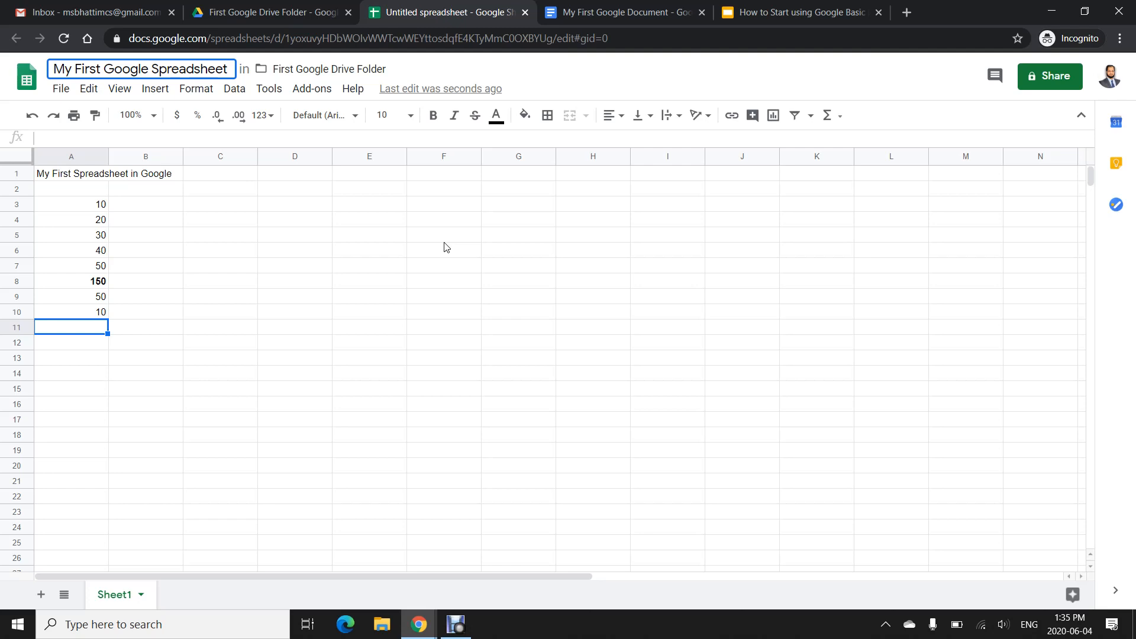
key("Return")
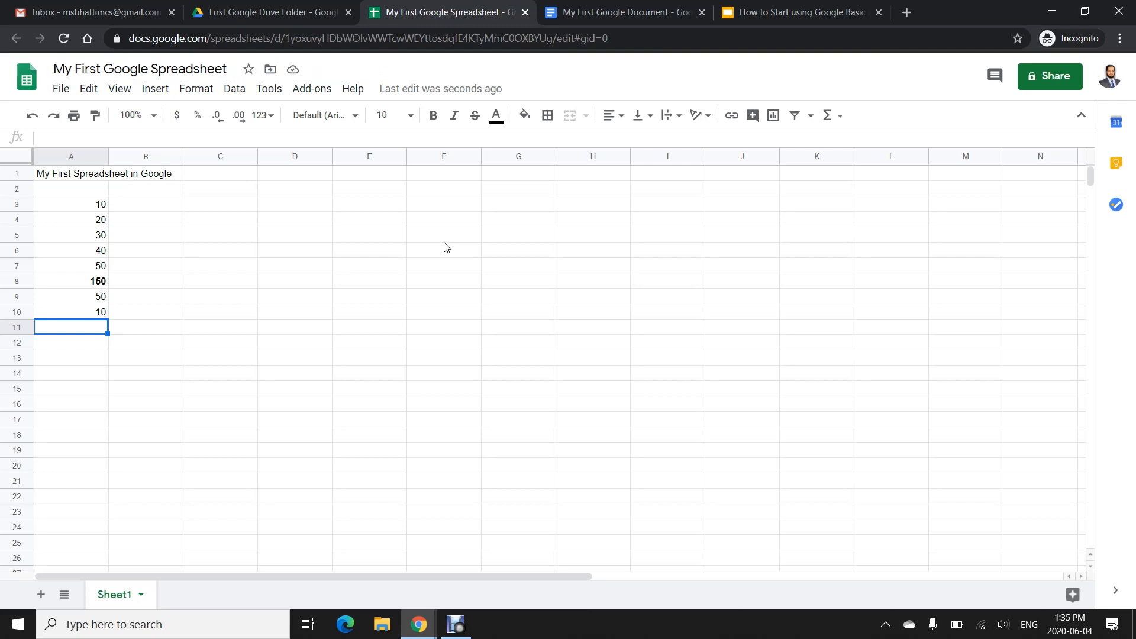
left_click(102, 202)
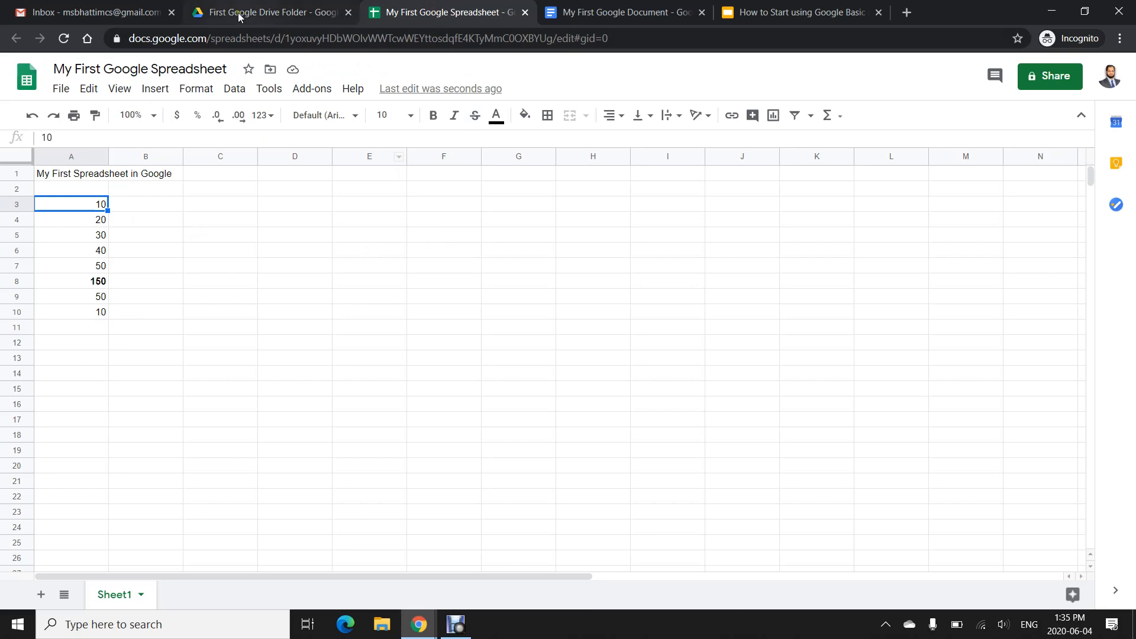
left_click(246, 300)
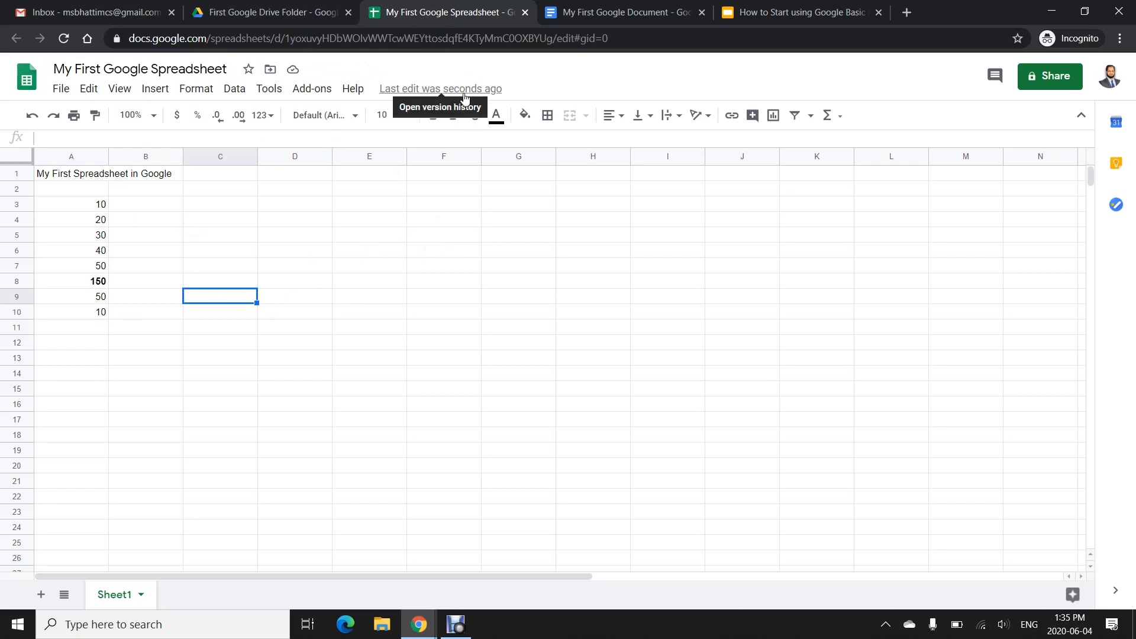
Enter the text "Save automatically" in cell C3.
left_click(223, 207)
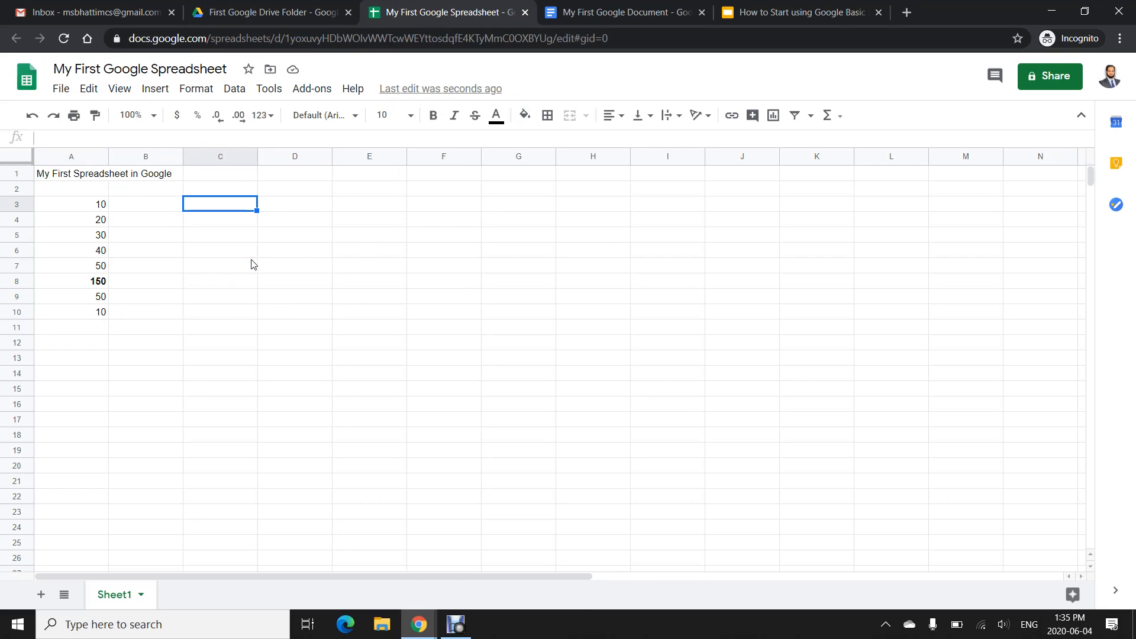
type("Save automateically")
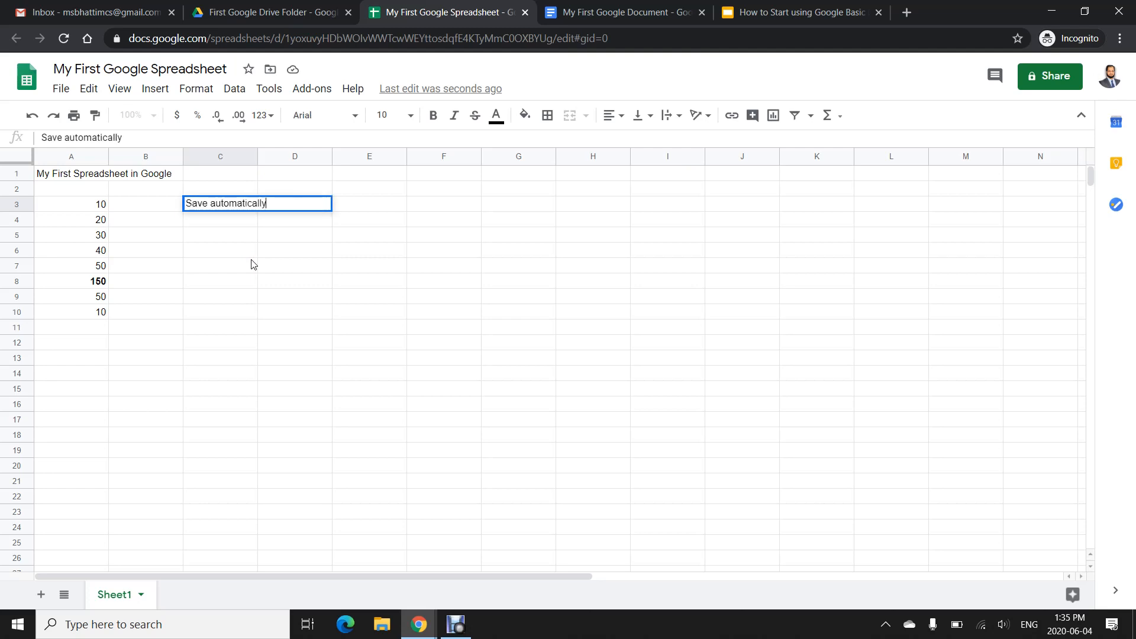
key("Return")
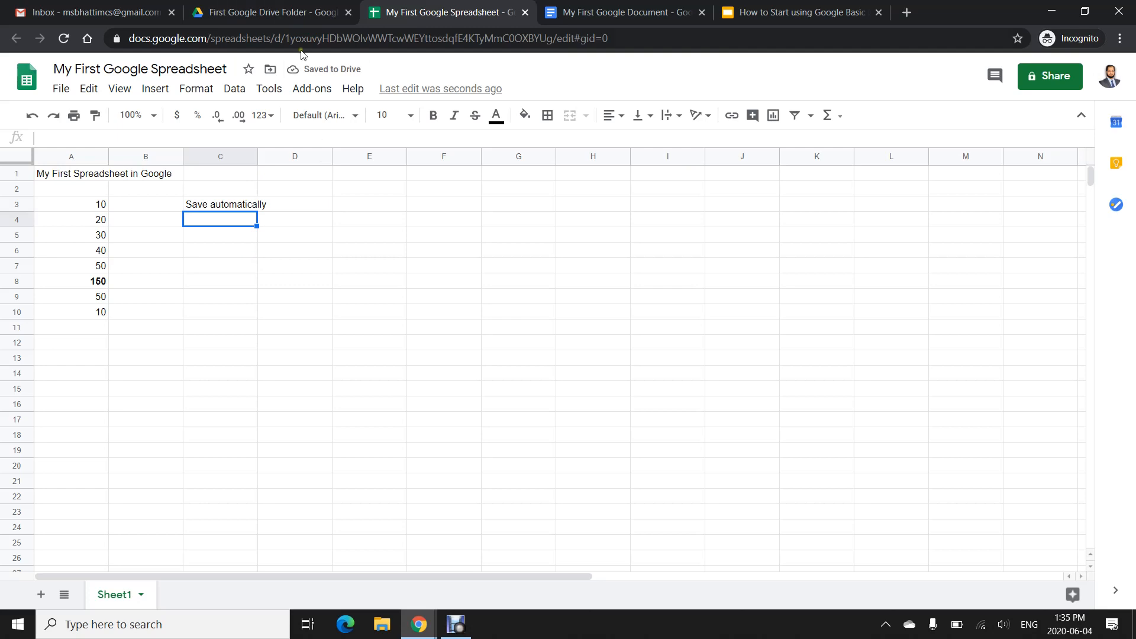
Switch to Google Drive and create a blank Google Slides presentation inside First Google Drive Folder.
left_click(254, 12)
left_click(58, 120)
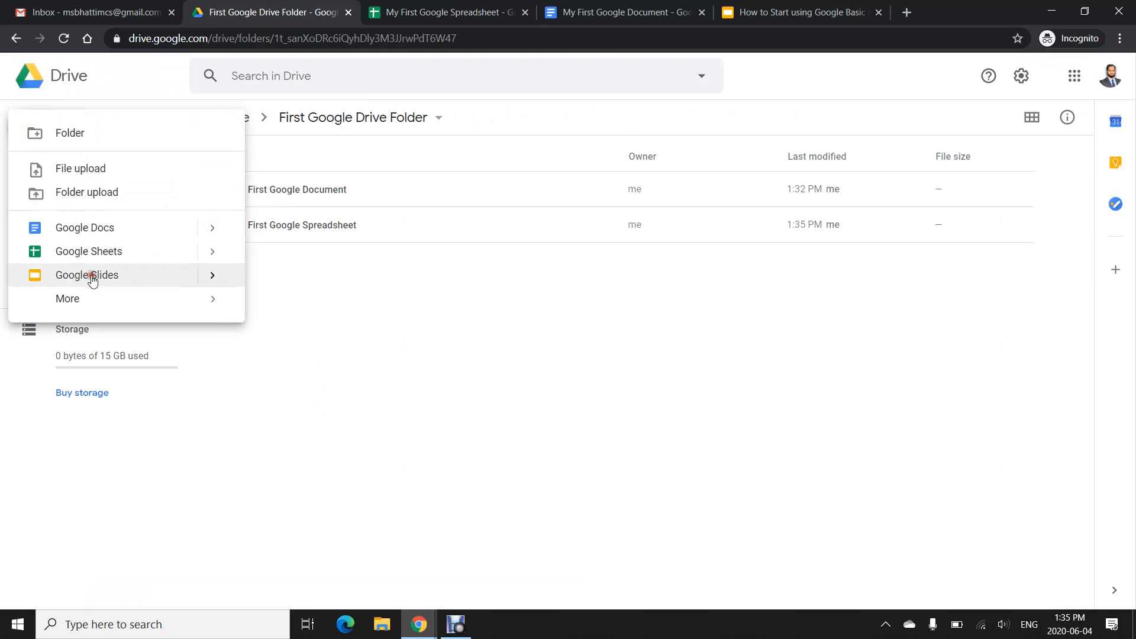
left_click(89, 277)
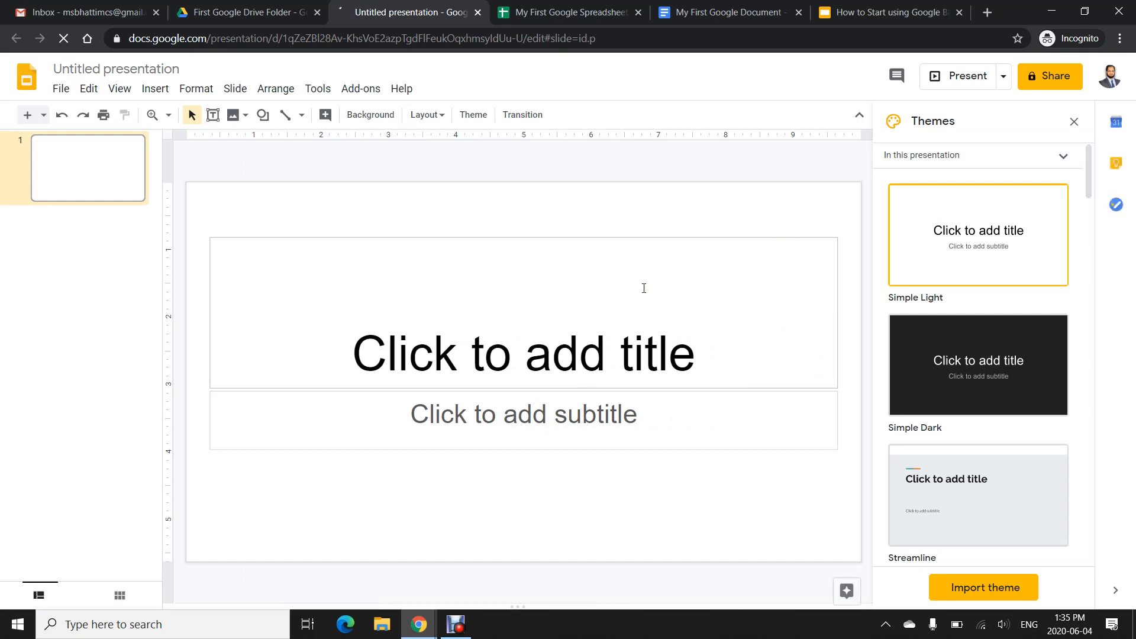
Apply the Blue & Gold theme to the new presentation.
scroll(968, 264, "down", 5)
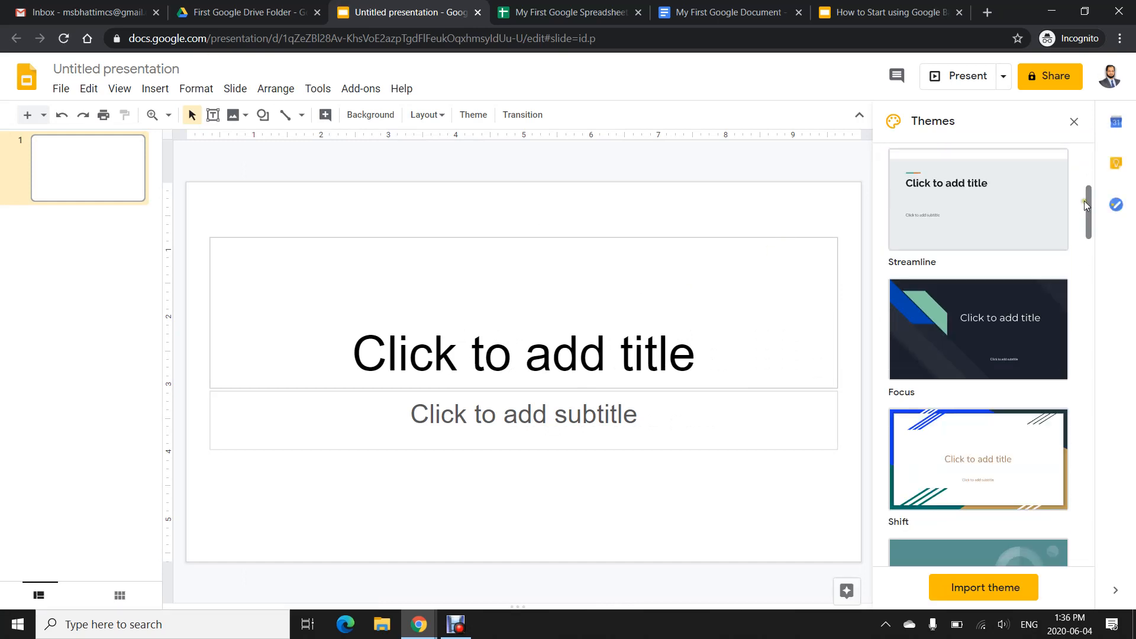
left_click_drag(1090, 210, 1091, 495)
left_click(994, 327)
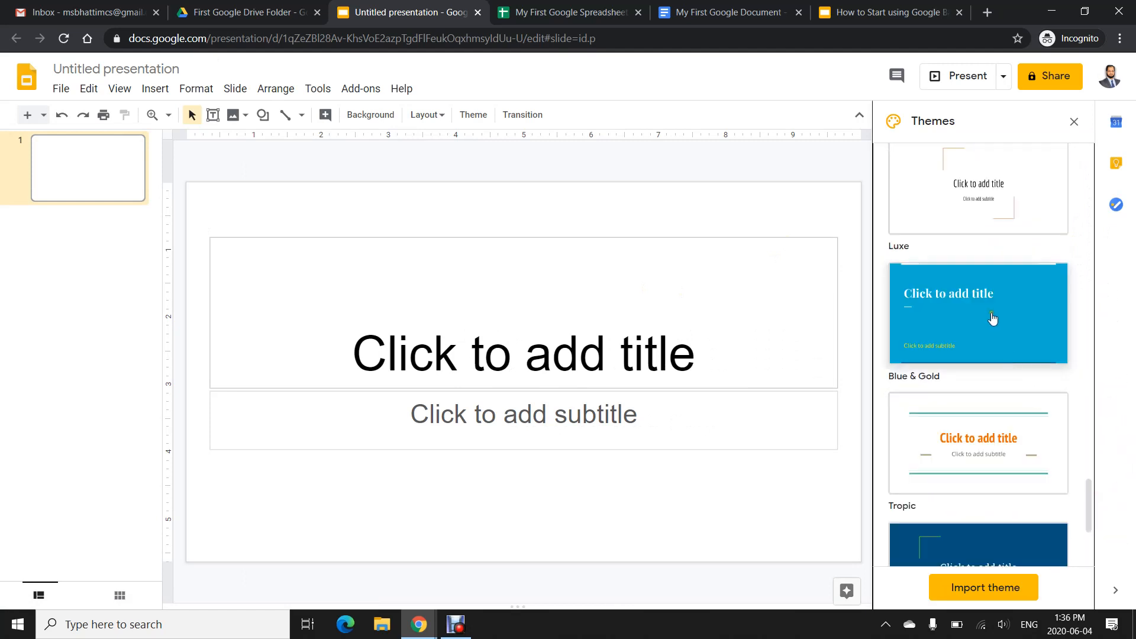